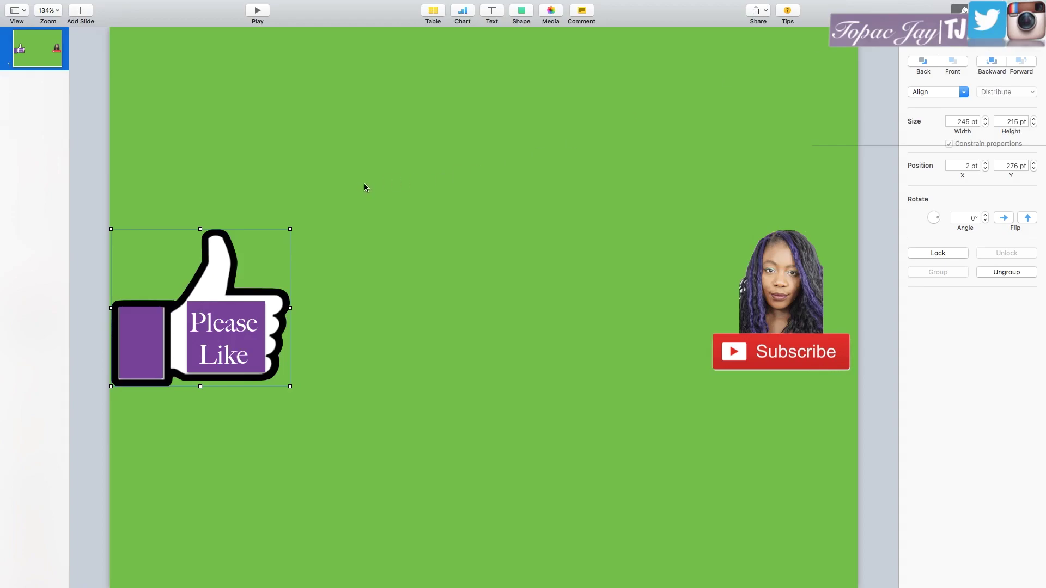
# - Preview the Anvil build-in effect on the Please Like thumbs-up group and apply it
pyautogui.click(991, 14)
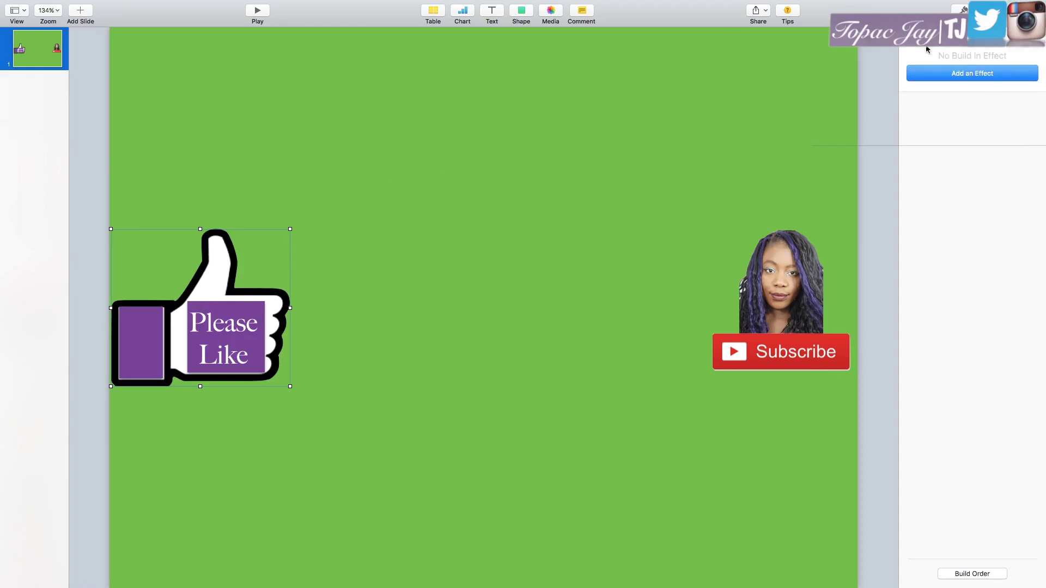
pyautogui.click(946, 74)
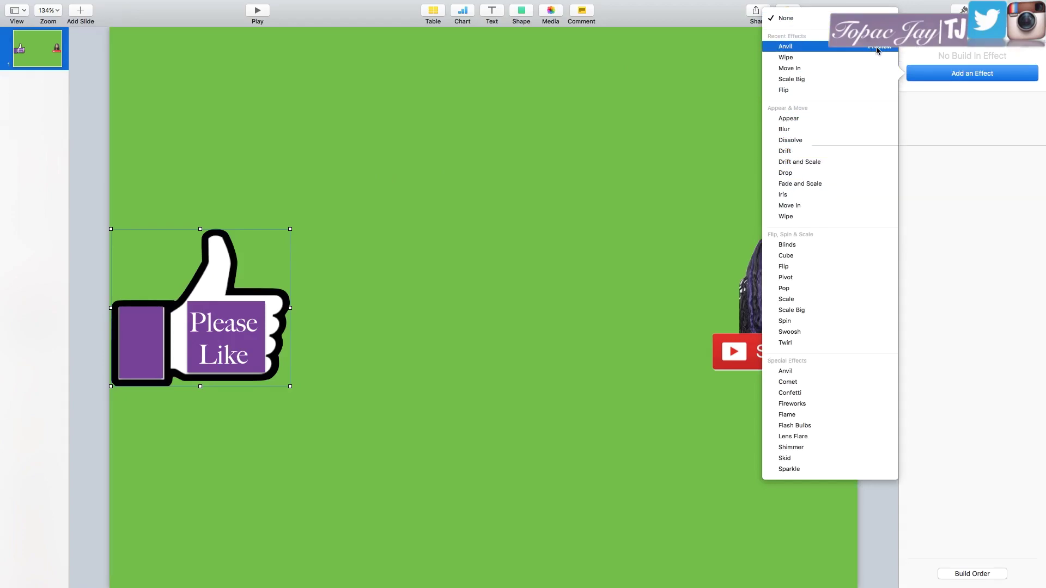
pyautogui.click(876, 47)
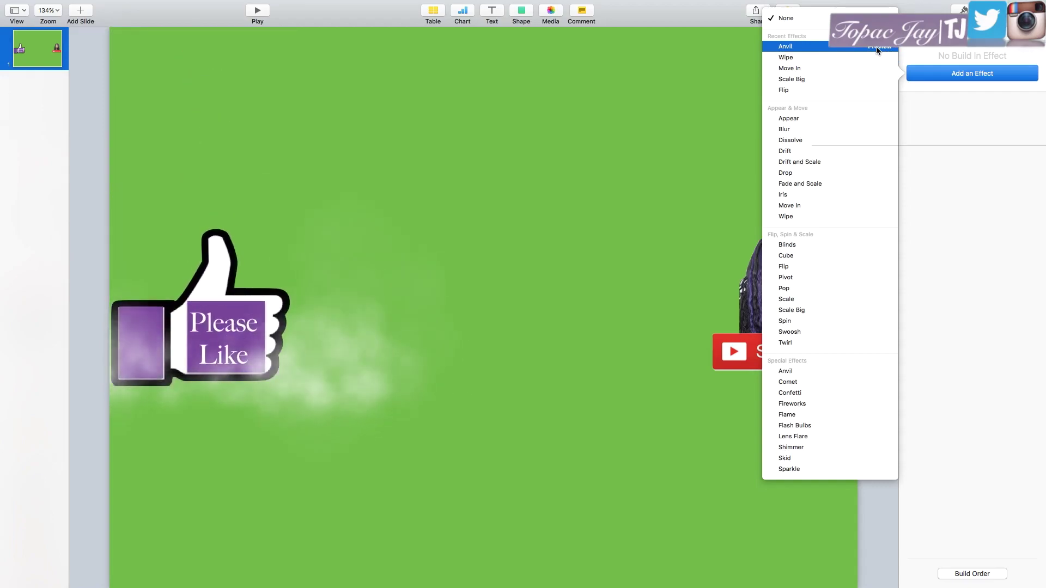
pyautogui.click(857, 47)
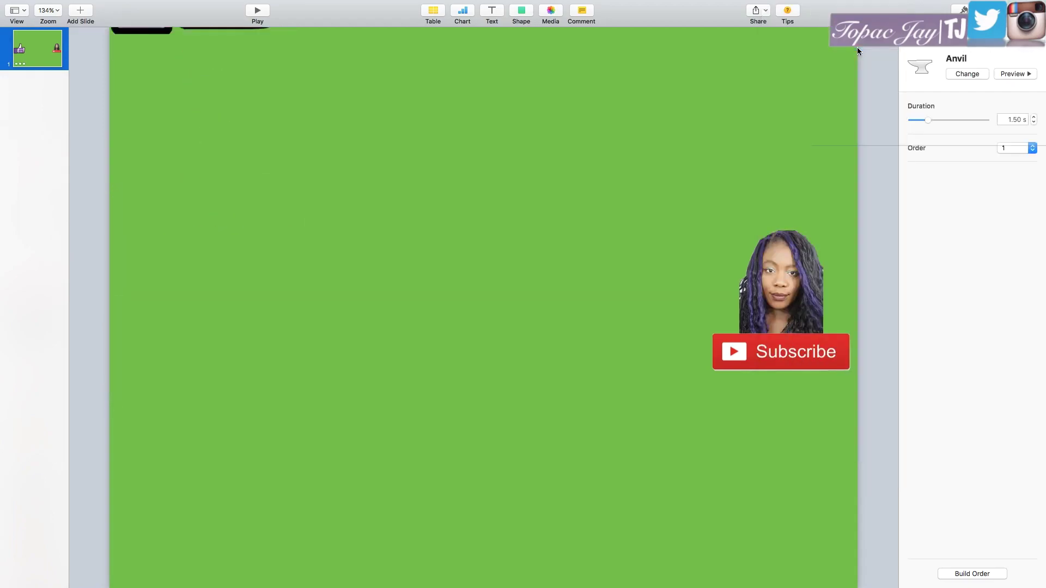
# - Apply the Anvil build-in effect to the Subscribe picture group
pyautogui.click(766, 279)
pyautogui.click(967, 73)
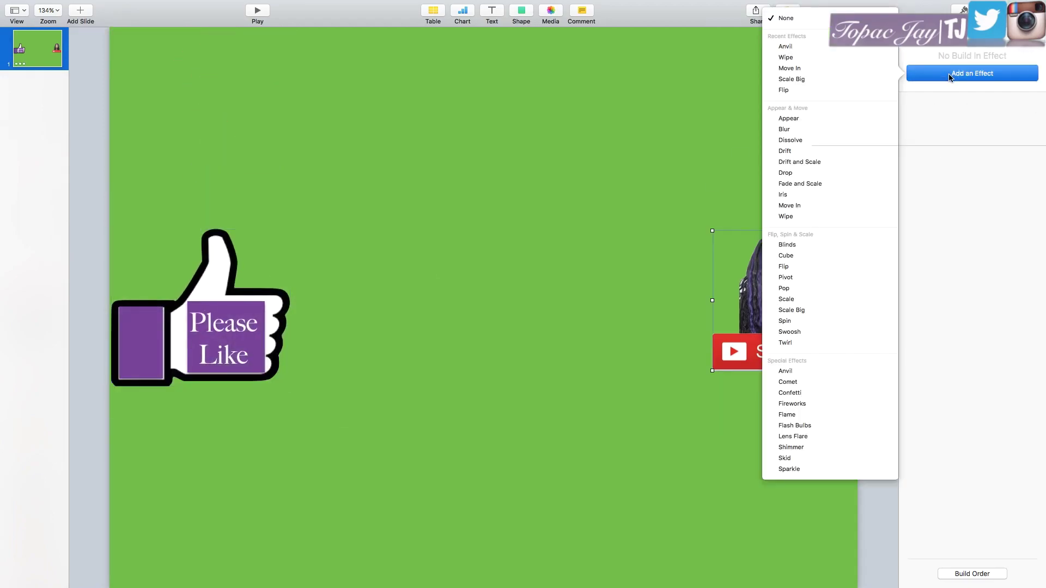
pyautogui.click(798, 47)
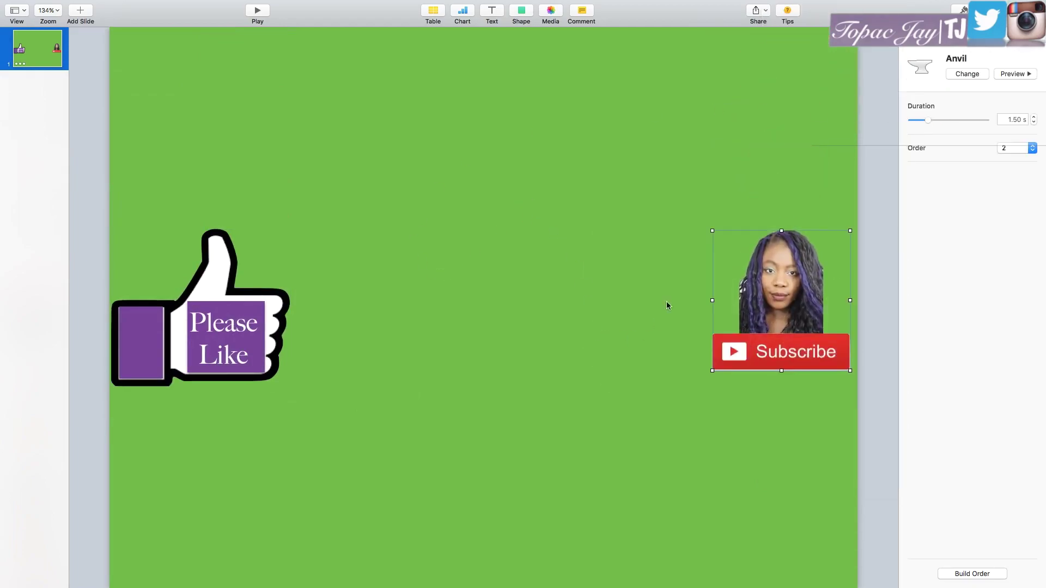
# - Show the build order and set the Please Like group's build to start After Transition
pyautogui.click(958, 572)
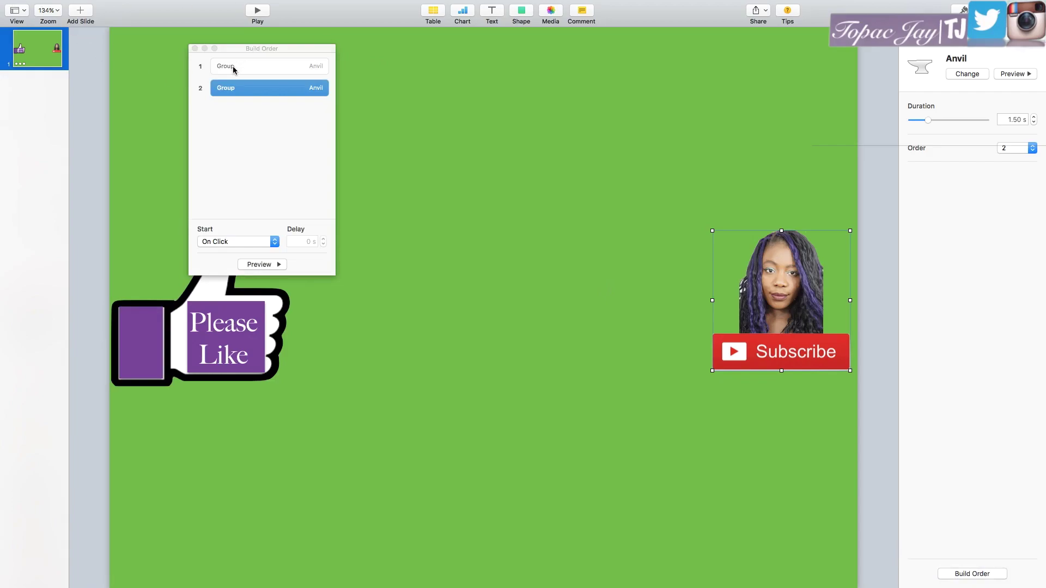
pyautogui.click(232, 66)
pyautogui.moveTo(246, 47); pyautogui.dragTo(391, 31)
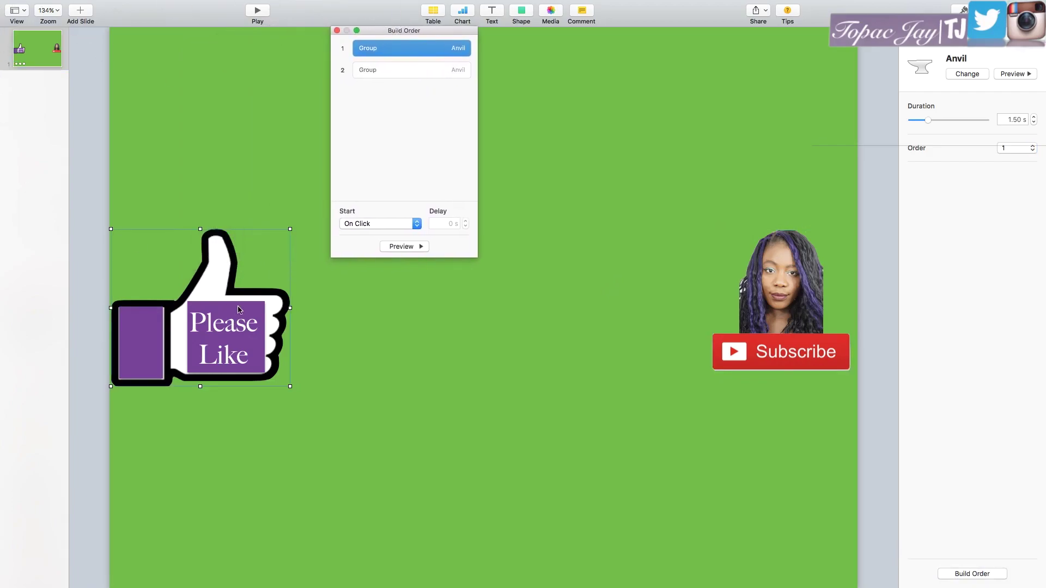
pyautogui.click(378, 68)
pyautogui.click(382, 48)
pyautogui.click(370, 71)
pyautogui.click(377, 48)
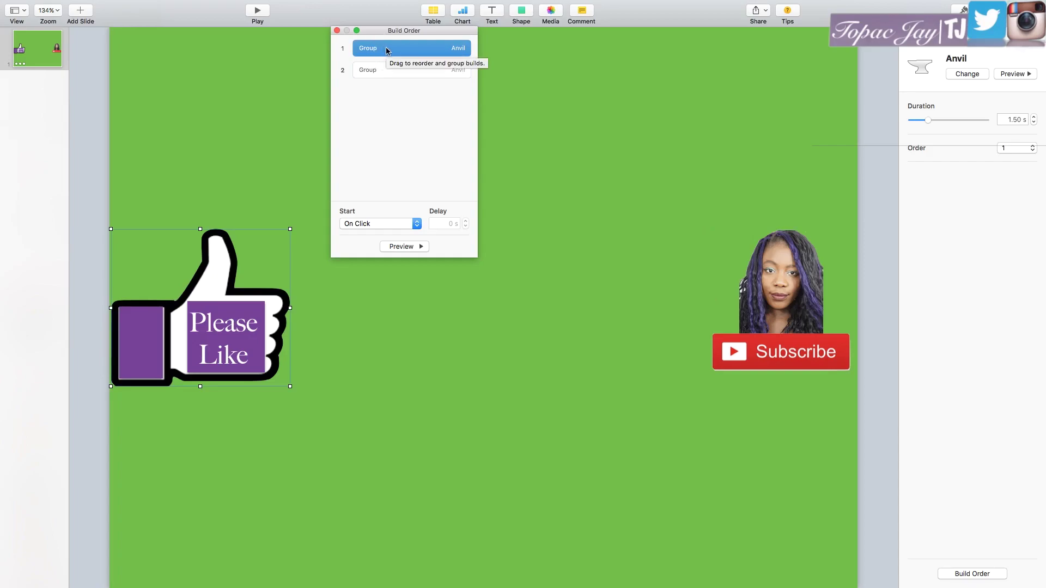
pyautogui.click(381, 225)
pyautogui.click(380, 233)
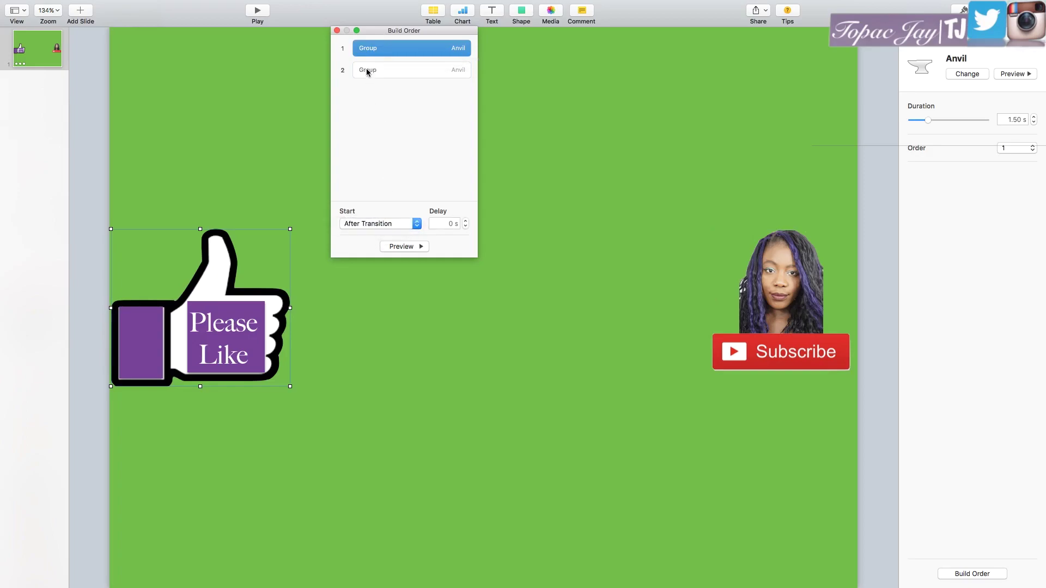
# - Set the Subscribe group's build to start After Build 1, then preview the sequence and close the build order
pyautogui.click(378, 68)
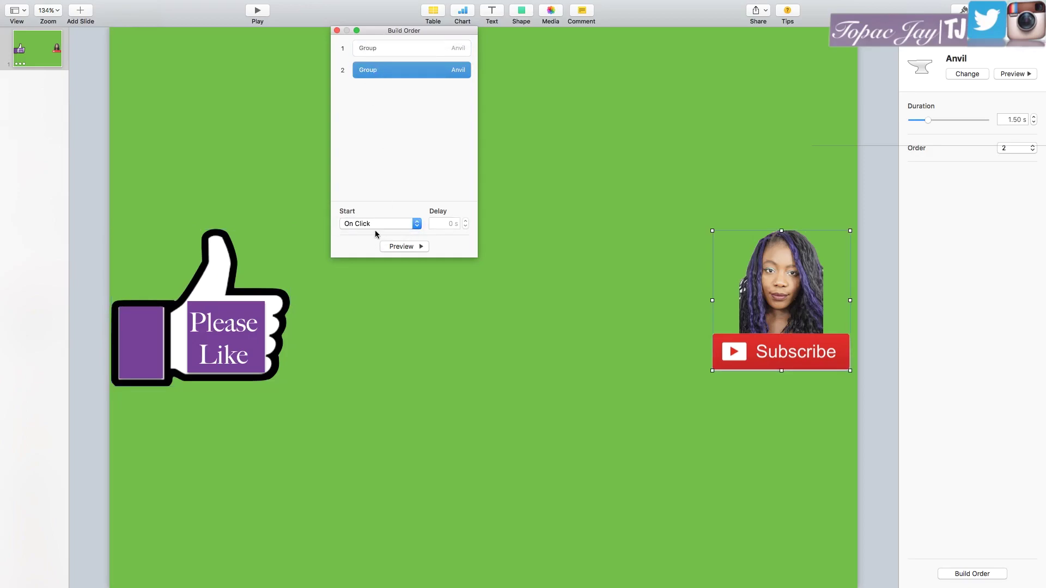
pyautogui.click(365, 221)
pyautogui.click(360, 244)
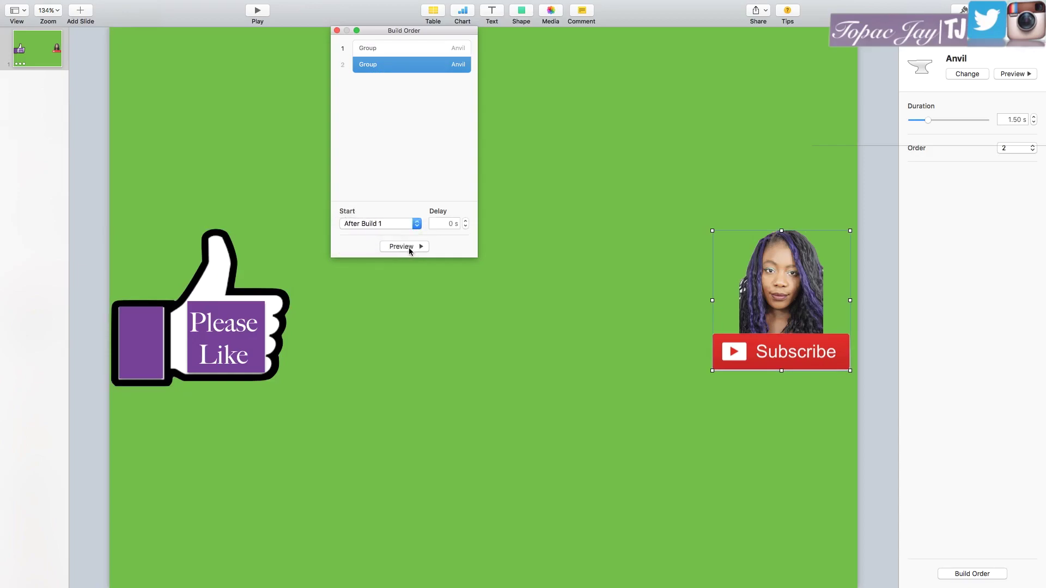
pyautogui.click(409, 247)
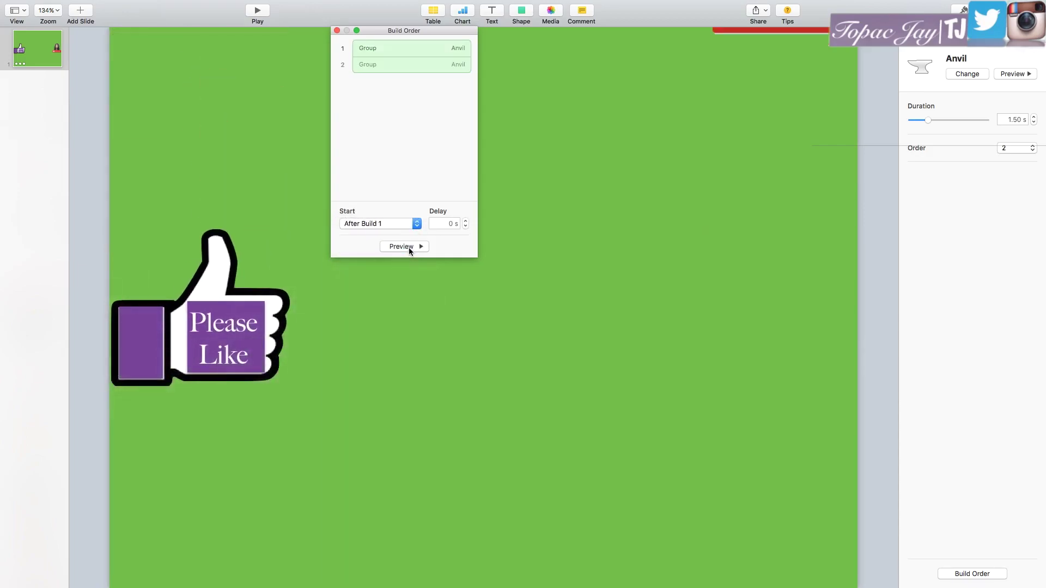
pyautogui.click(336, 30)
pyautogui.click(256, 121)
# - Set up a QuickTime export of the presentation with Self-Playing playback in 1024x768 format
pyautogui.moveTo(153, 2)
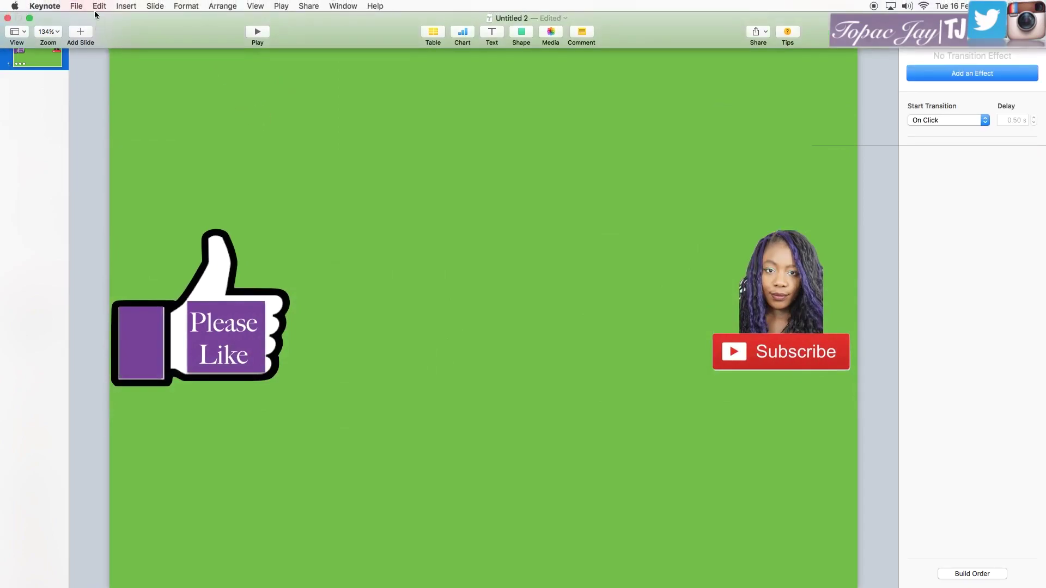
pyautogui.click(76, 5)
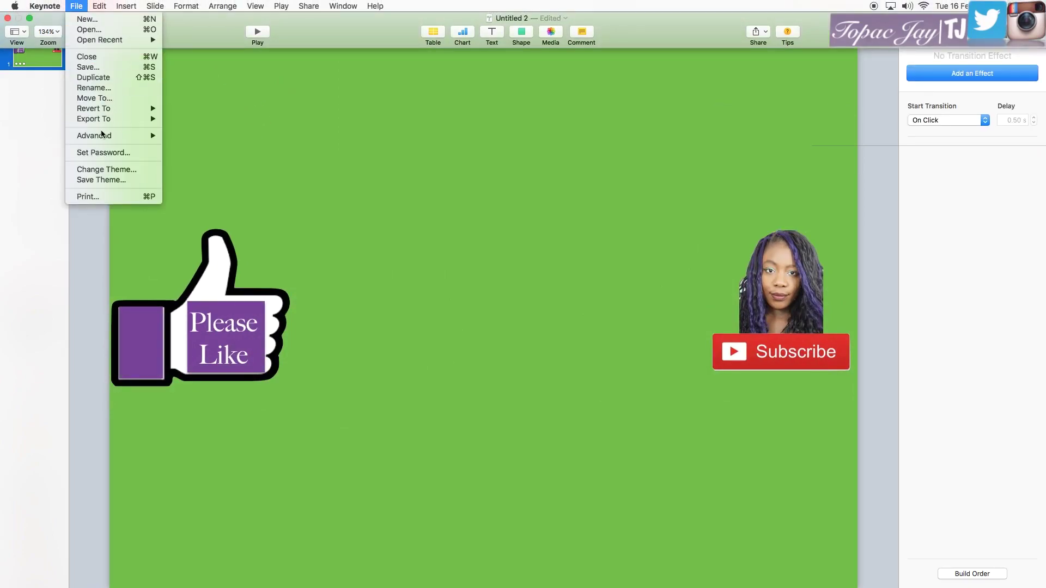
pyautogui.moveTo(109, 119)
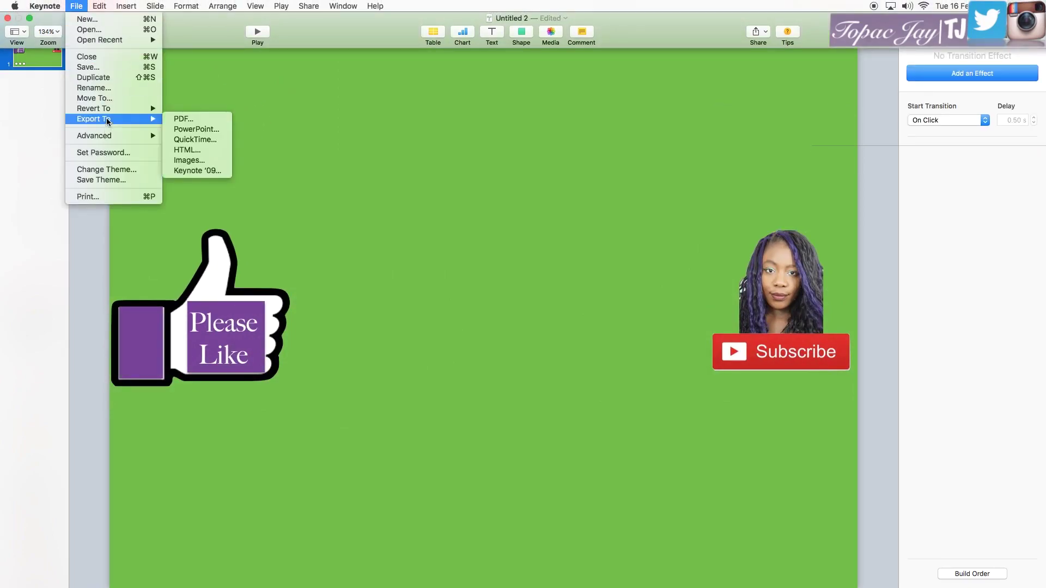
pyautogui.click(205, 140)
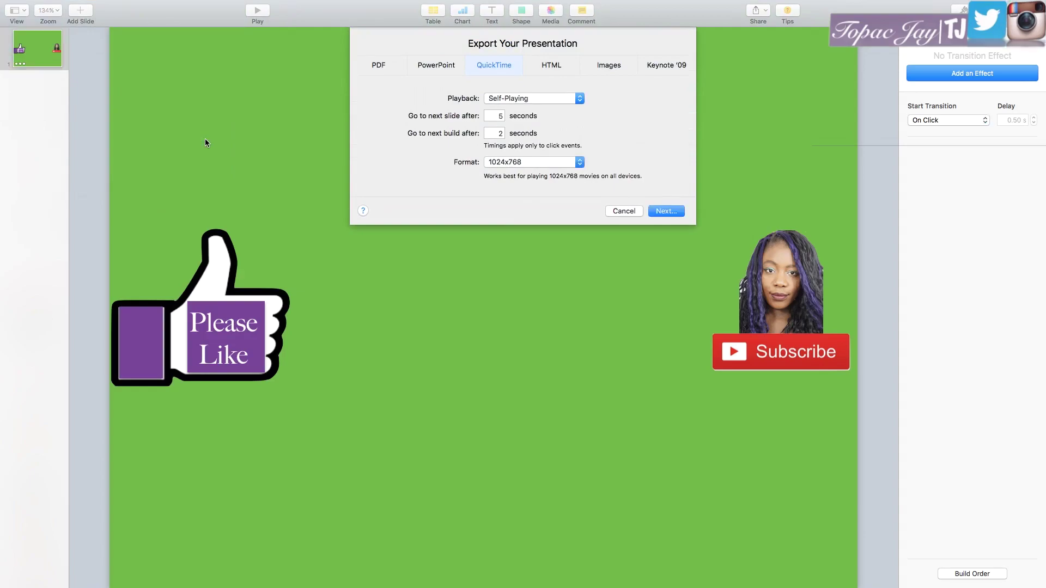
pyautogui.click(666, 211)
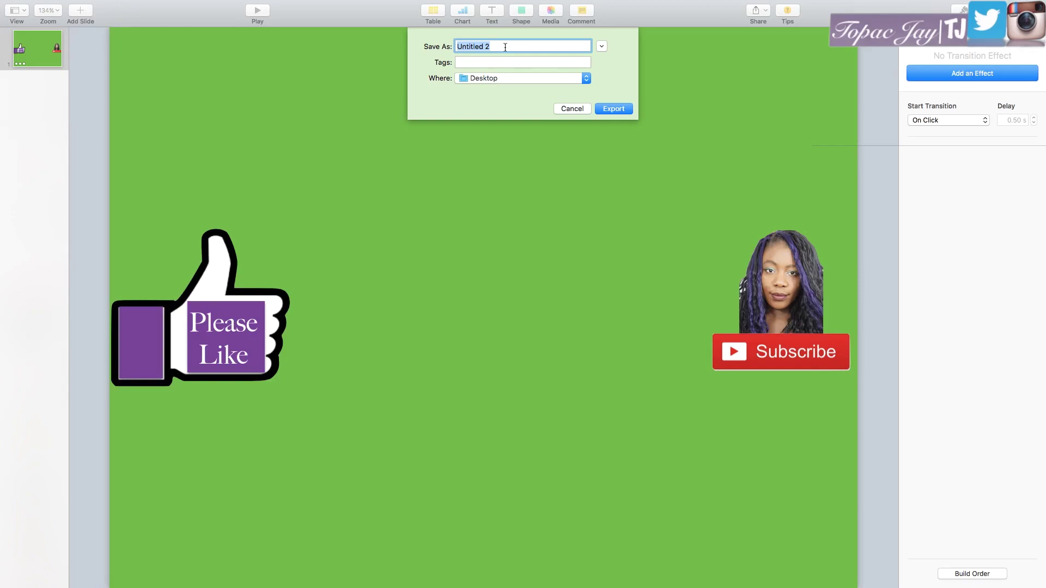
# - Export the movie to the Desktop under the name Prompt DROPP
pyautogui.write('Prompt DROP')
pyautogui.click(605, 109)
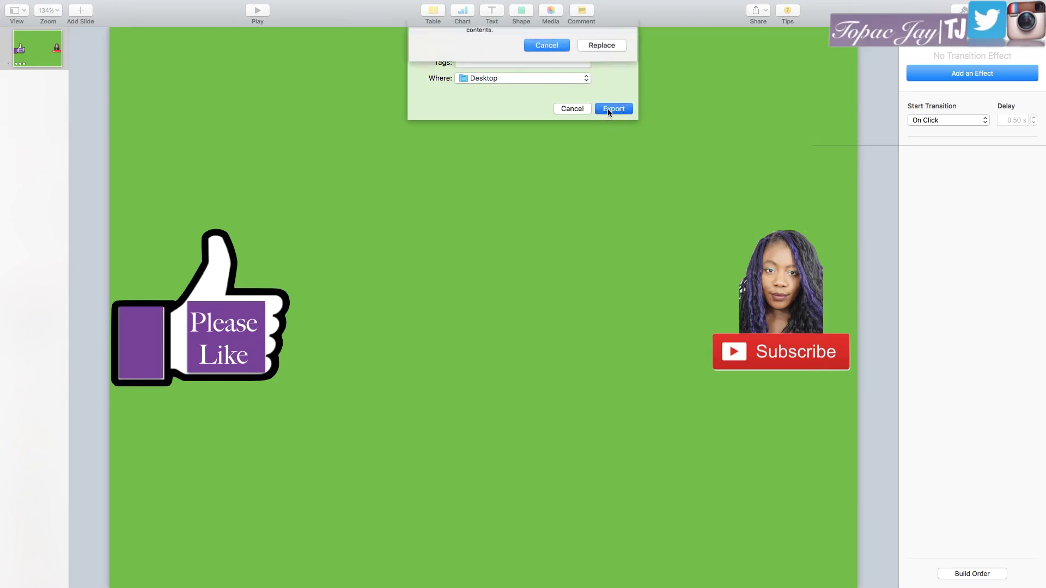
pyautogui.click(554, 94)
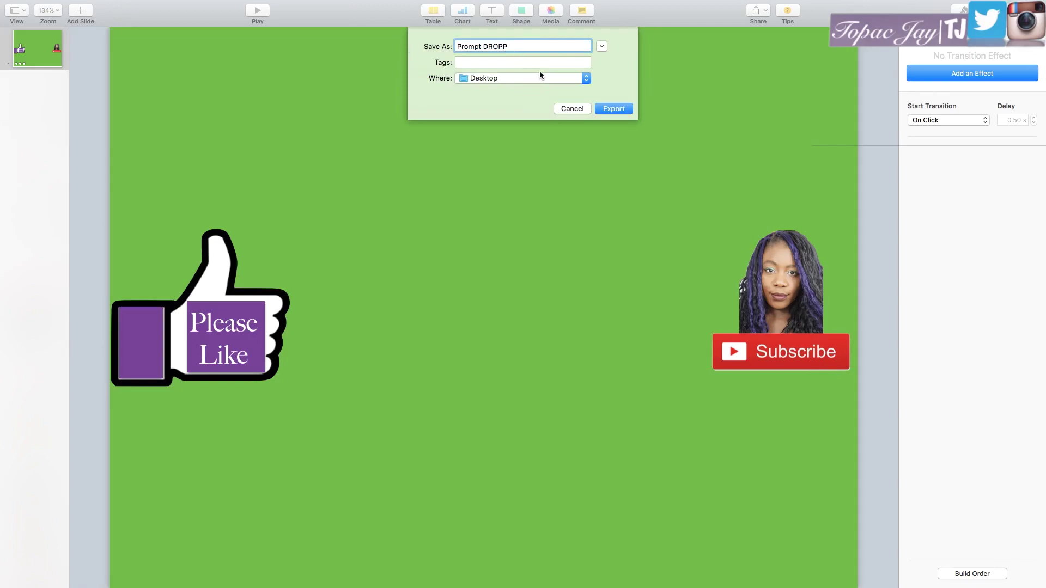
pyautogui.write('P')
pyautogui.click(619, 109)
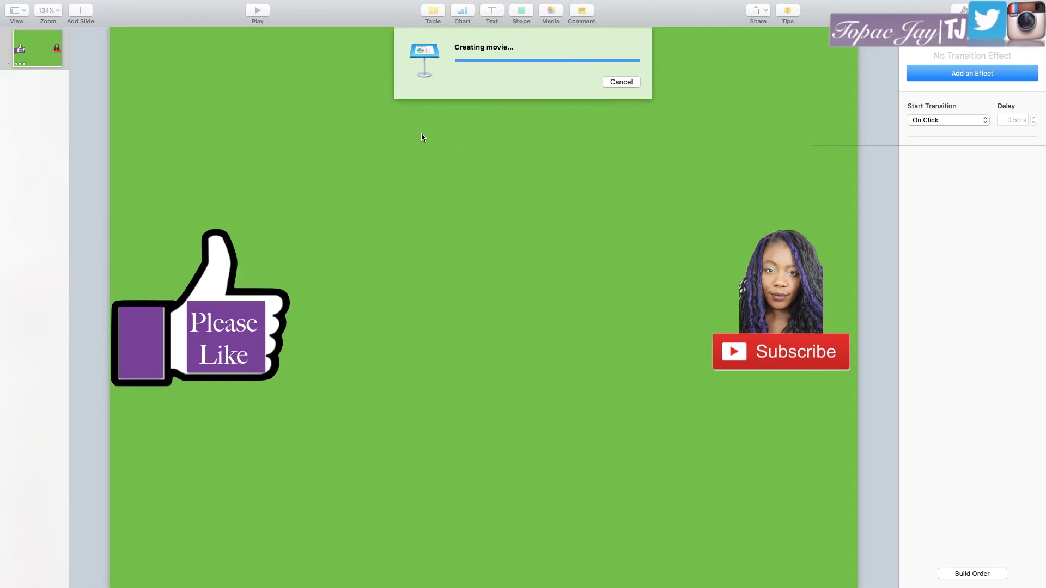
# - Leave full-screen view and minimize both open presentation windows to clear the desktop
pyautogui.moveTo(54, 3)
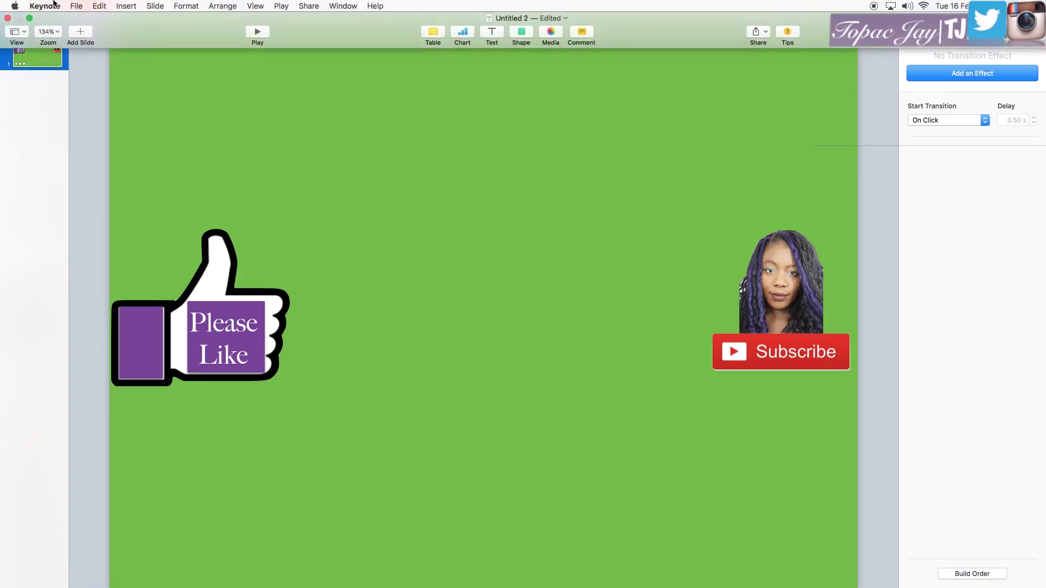
pyautogui.click(29, 18)
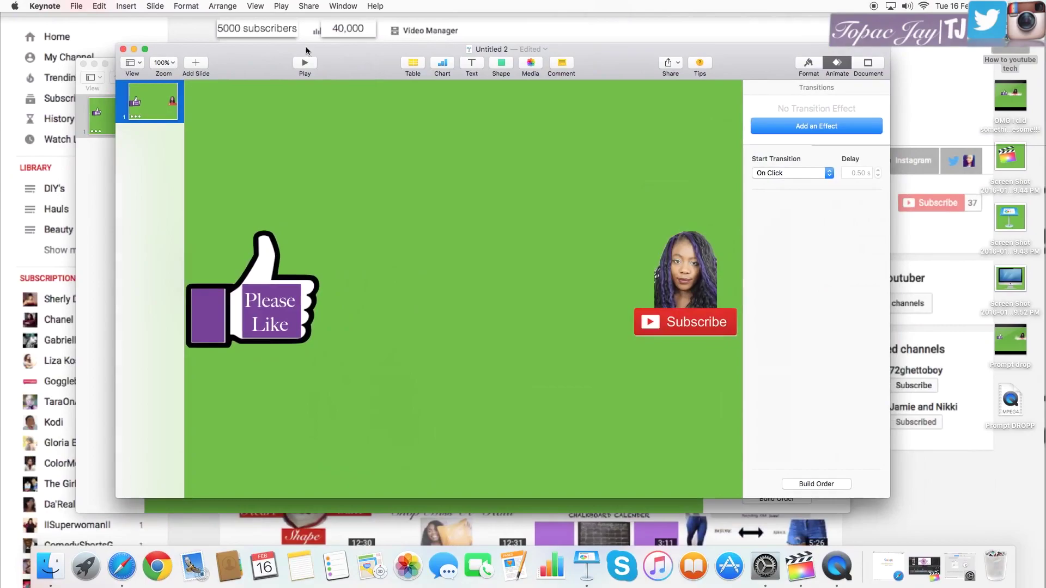
pyautogui.moveTo(240, 54); pyautogui.dragTo(226, 116)
pyautogui.click(136, 115)
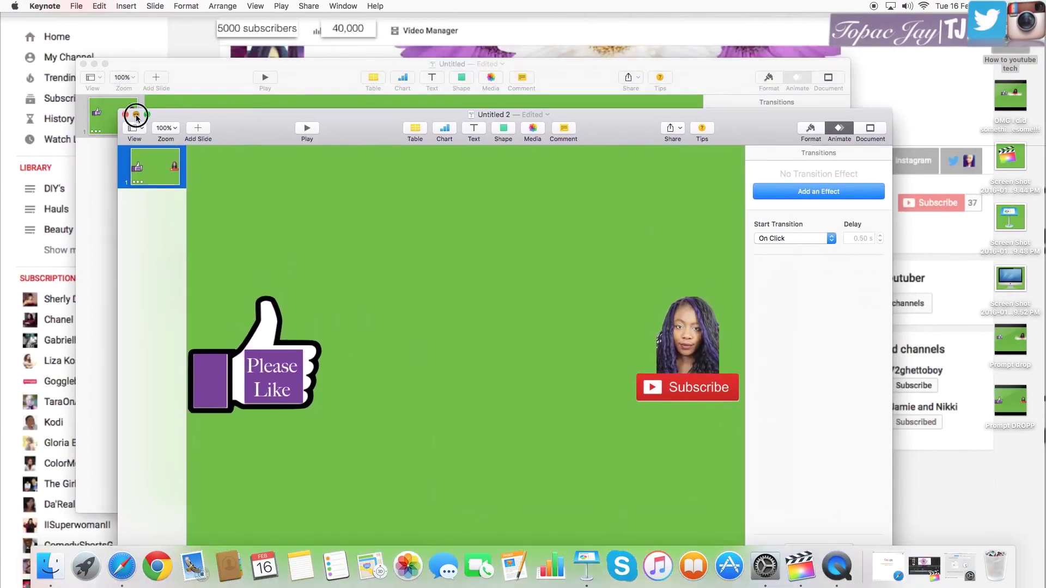
pyautogui.click(95, 63)
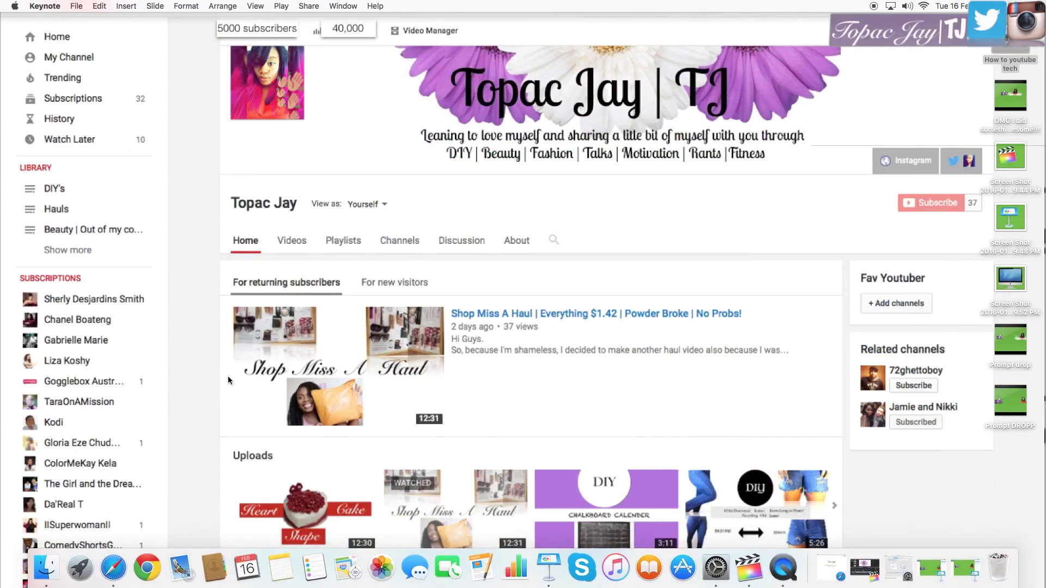
# - Switch to Final Cut Pro and enlarge its window, keeping the desktop movie files reachable
pyautogui.click(748, 566)
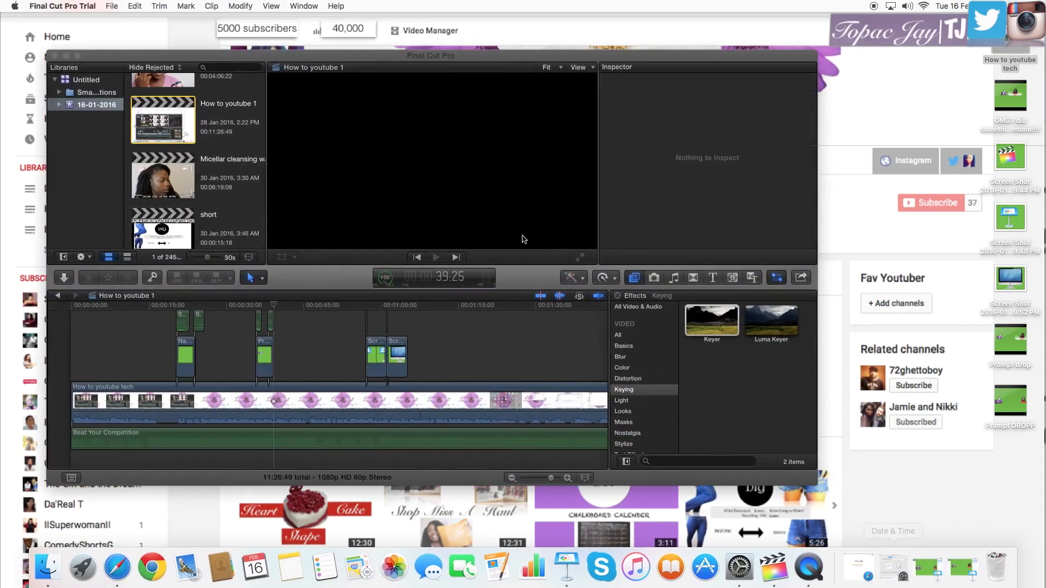
pyautogui.moveTo(418, 56); pyautogui.dragTo(408, 23)
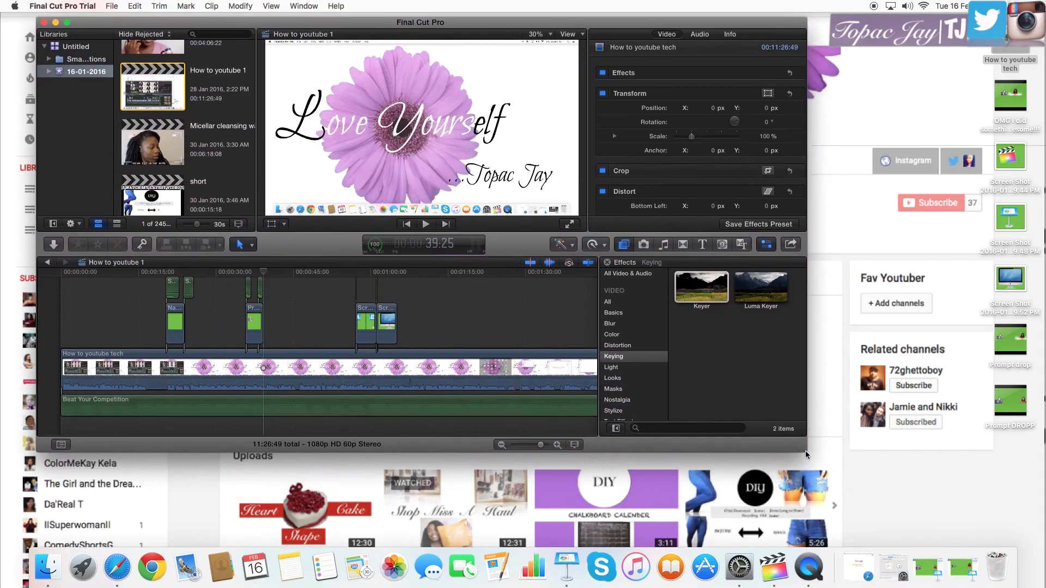
pyautogui.moveTo(804, 449); pyautogui.dragTo(906, 542)
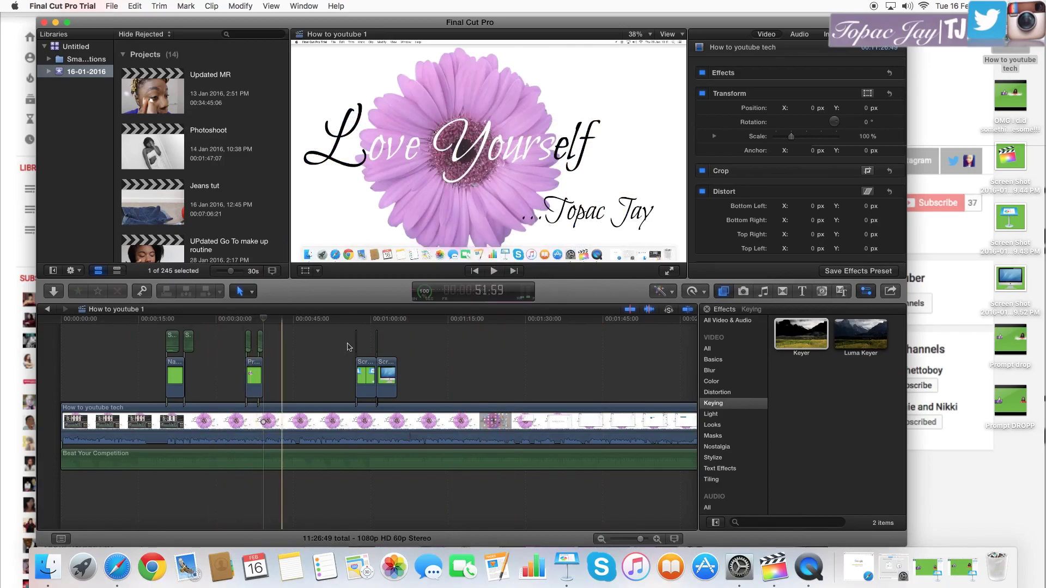
# - Place the Prompt DROPP movie from the desktop above the main clip at about 1:17 and scrub through it
pyautogui.click(457, 375)
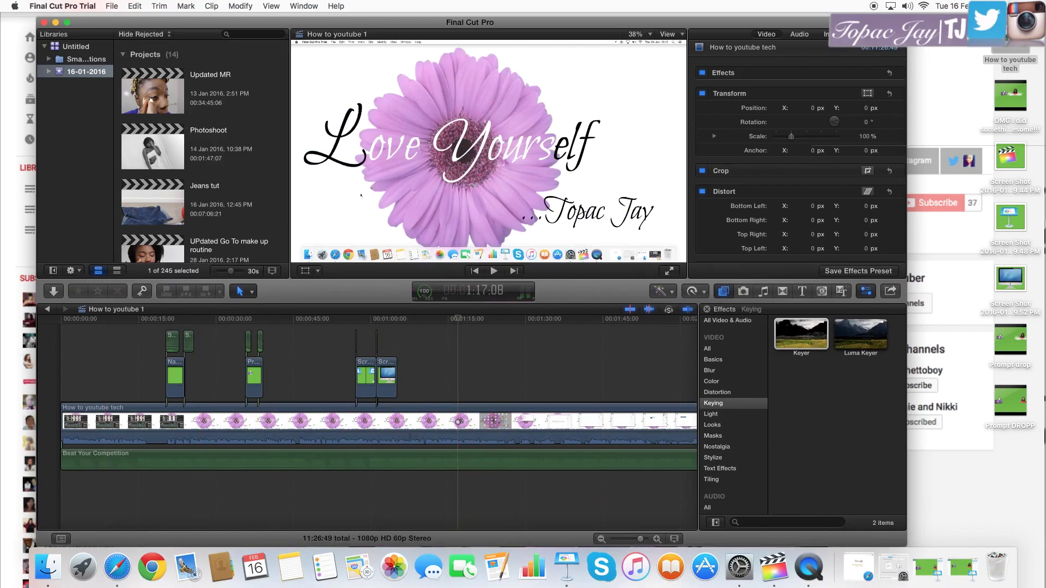
pyautogui.moveTo(1011, 400); pyautogui.dragTo(460, 366)
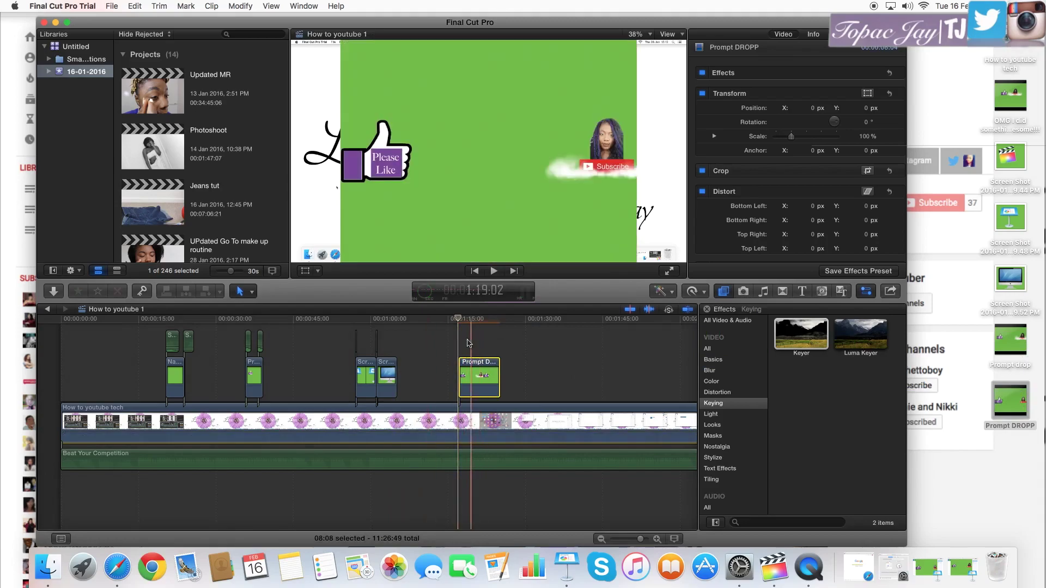
pyautogui.click(459, 319)
pyautogui.moveTo(459, 319); pyautogui.dragTo(493, 321)
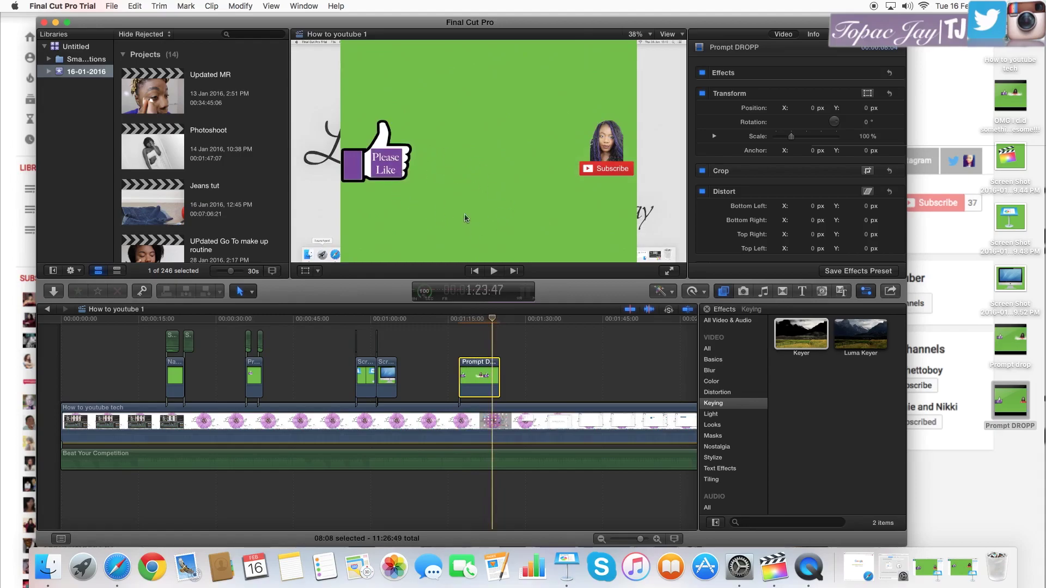
# - Apply the Keyer effect from the Keying category to the Prompt DROPP clip to remove its green background
pyautogui.click(729, 295)
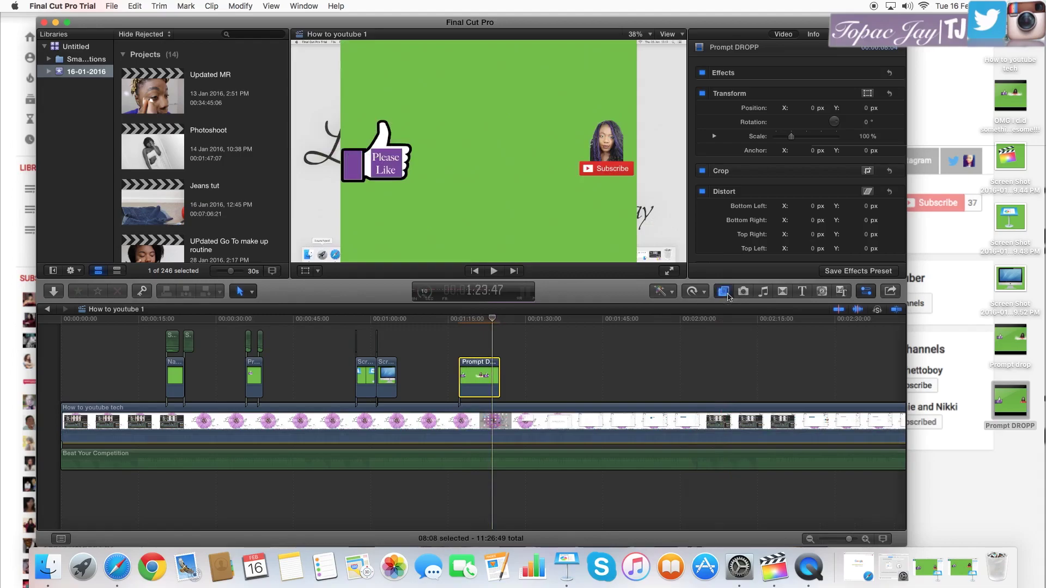
pyautogui.click(728, 294)
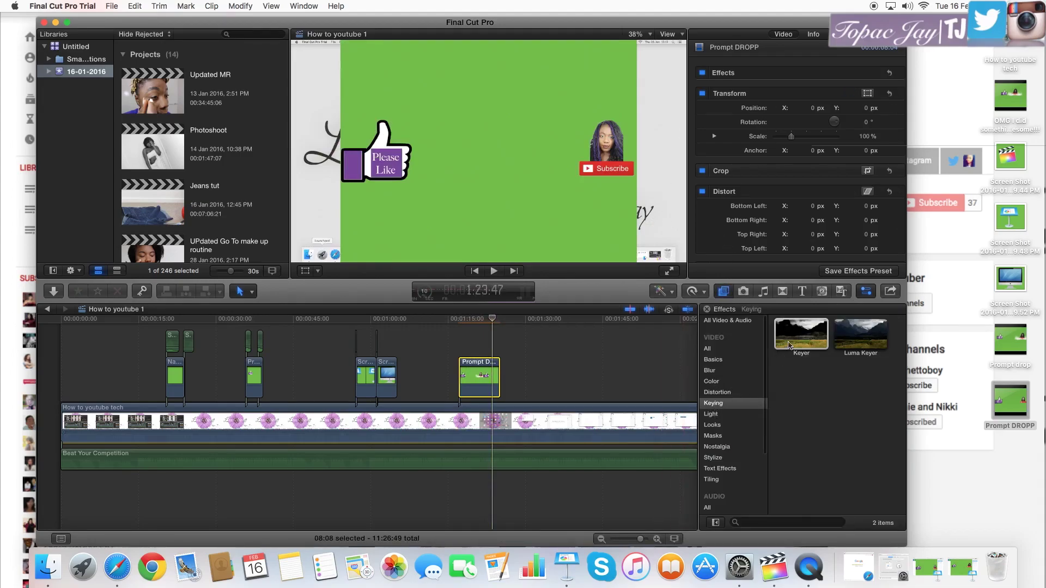
pyautogui.click(710, 404)
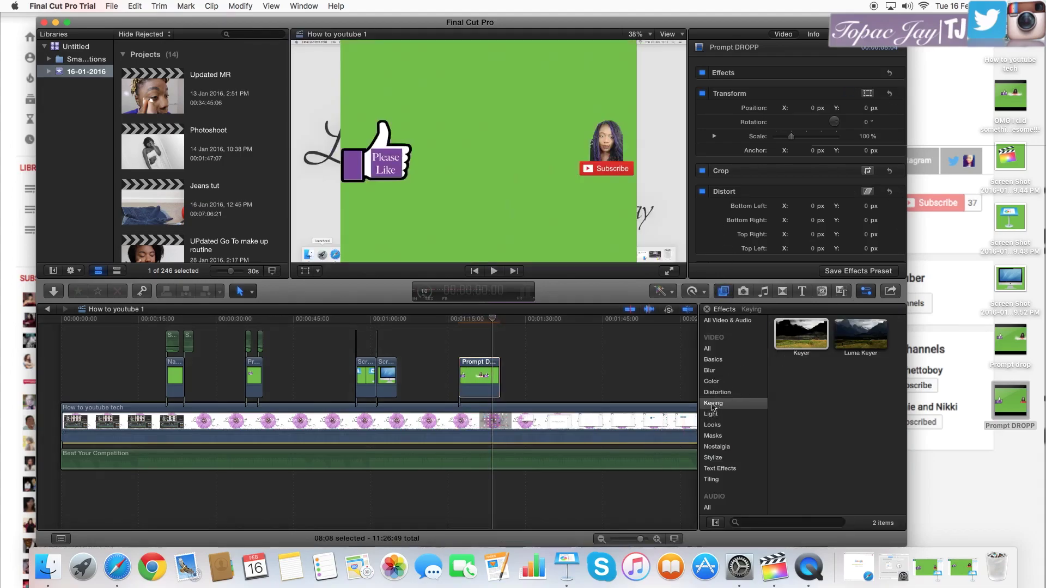
pyautogui.moveTo(801, 337); pyautogui.dragTo(483, 375)
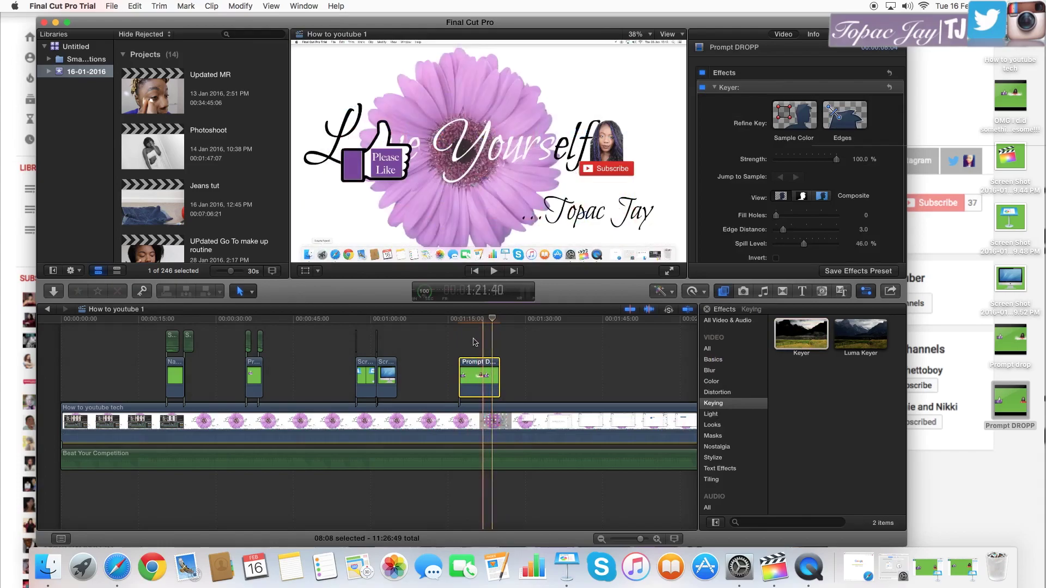
# - Transform the Prompt DROPP clip at about 1:20, shrinking it slightly and moving its prompts down along the frame's lower edge
pyautogui.click(492, 318)
pyautogui.moveTo(492, 319); pyautogui.dragTo(474, 319)
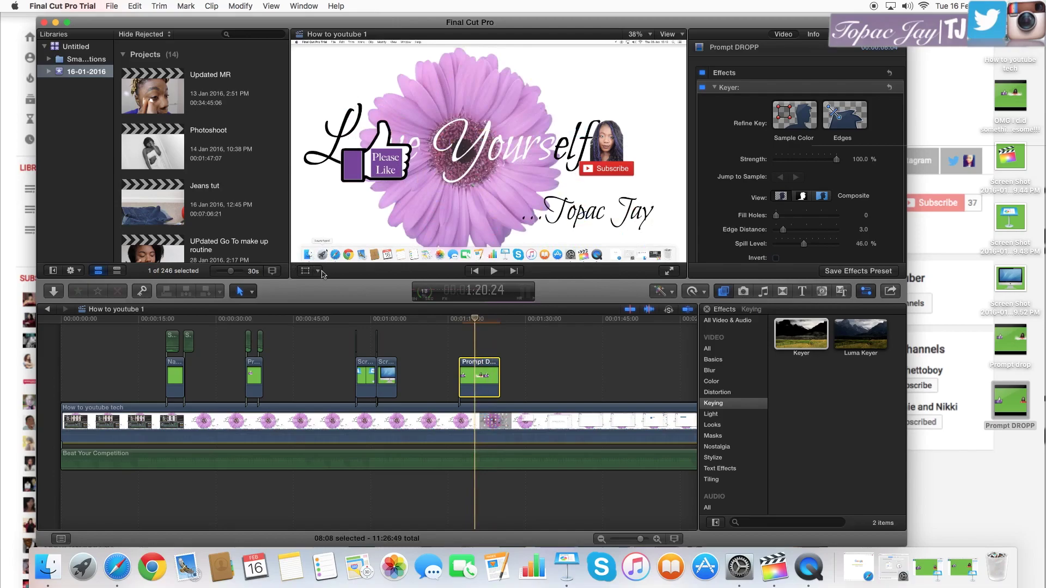
pyautogui.click(305, 270)
pyautogui.moveTo(402, 170); pyautogui.dragTo(368, 244)
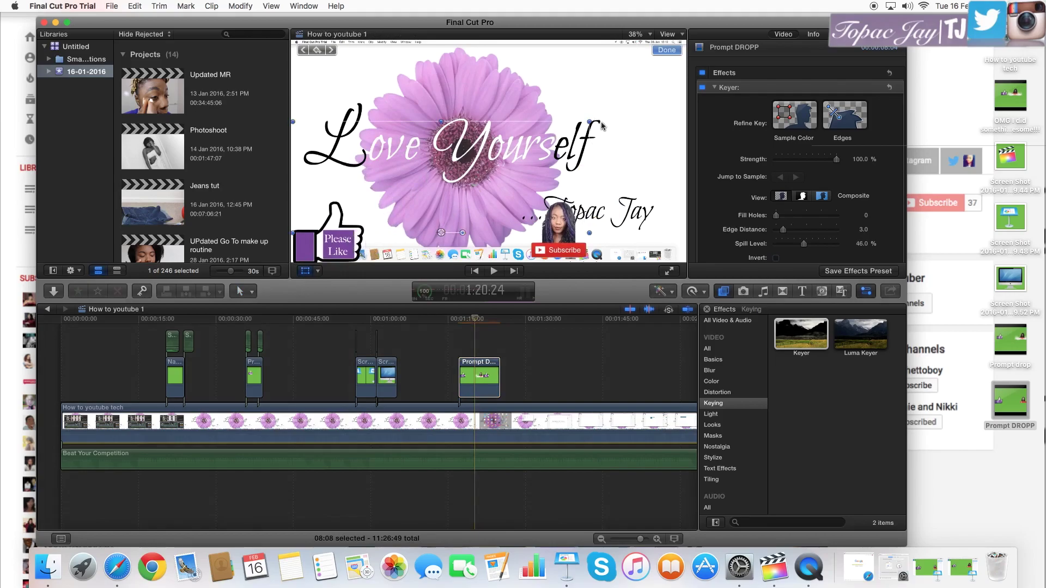
pyautogui.moveTo(590, 122); pyautogui.dragTo(577, 132)
pyautogui.moveTo(514, 200); pyautogui.dragTo(499, 201)
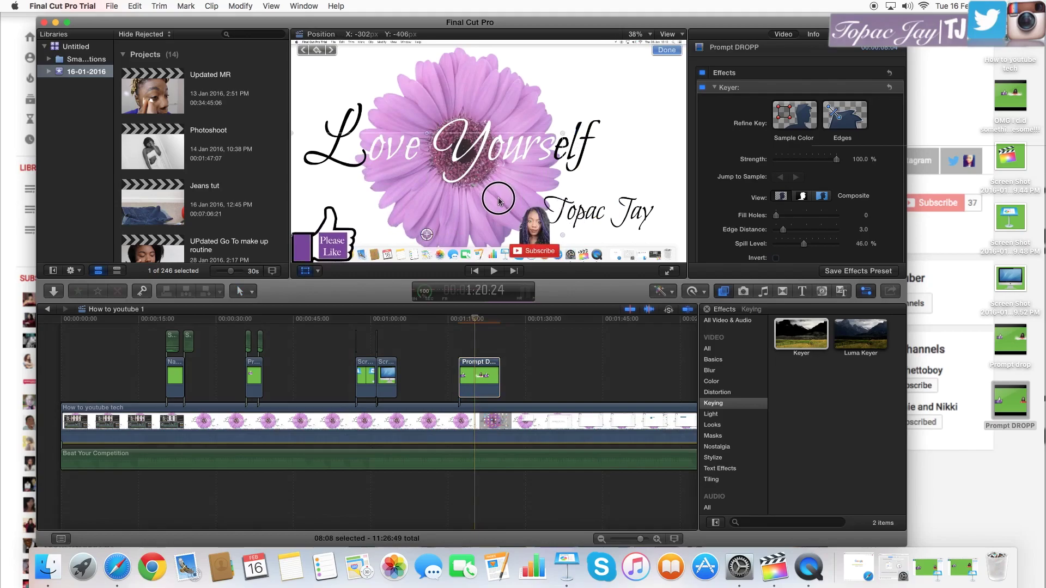
pyautogui.click(666, 49)
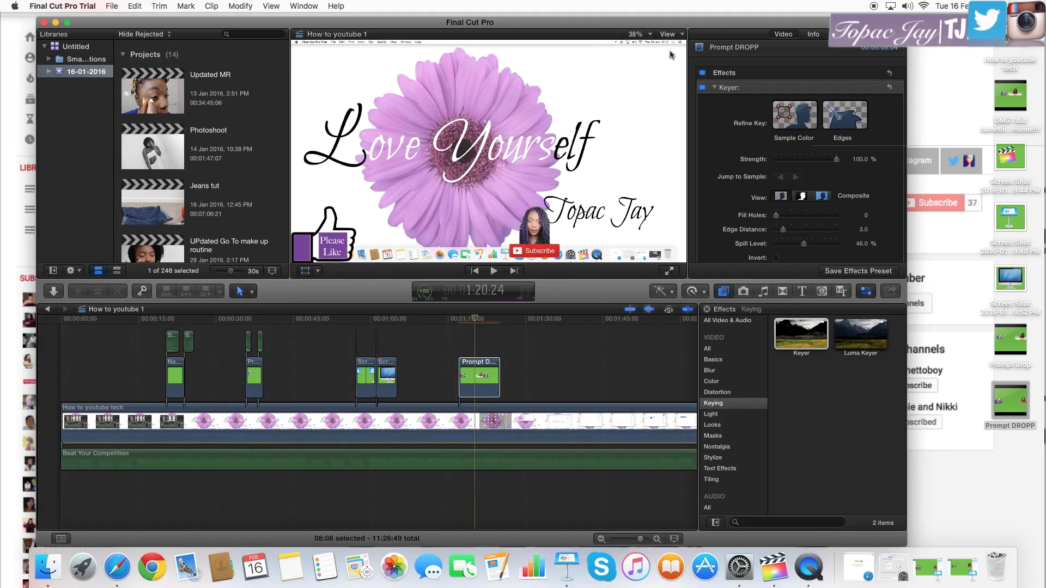
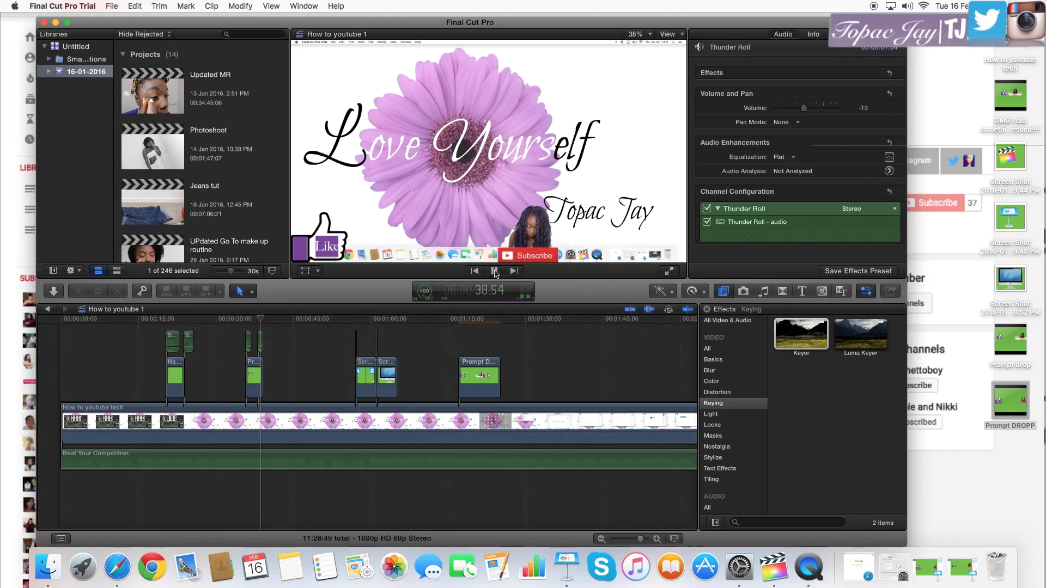
# - Set the playhead at 1:17:08, the start of the Prompt DROPP clip, and browse the Ambience folder of iLife Sound Effects
pyautogui.click(459, 341)
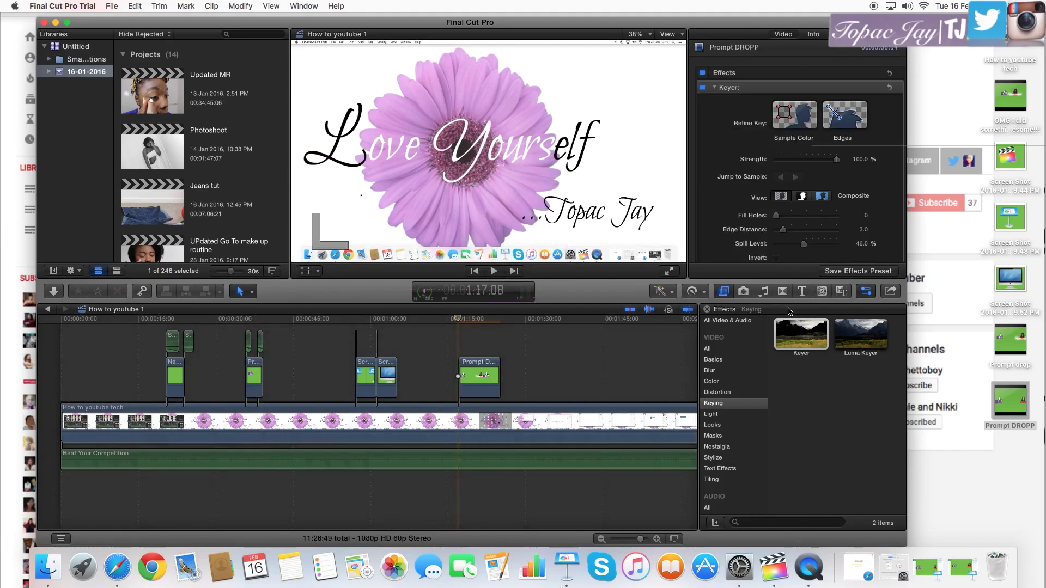
pyautogui.click(744, 292)
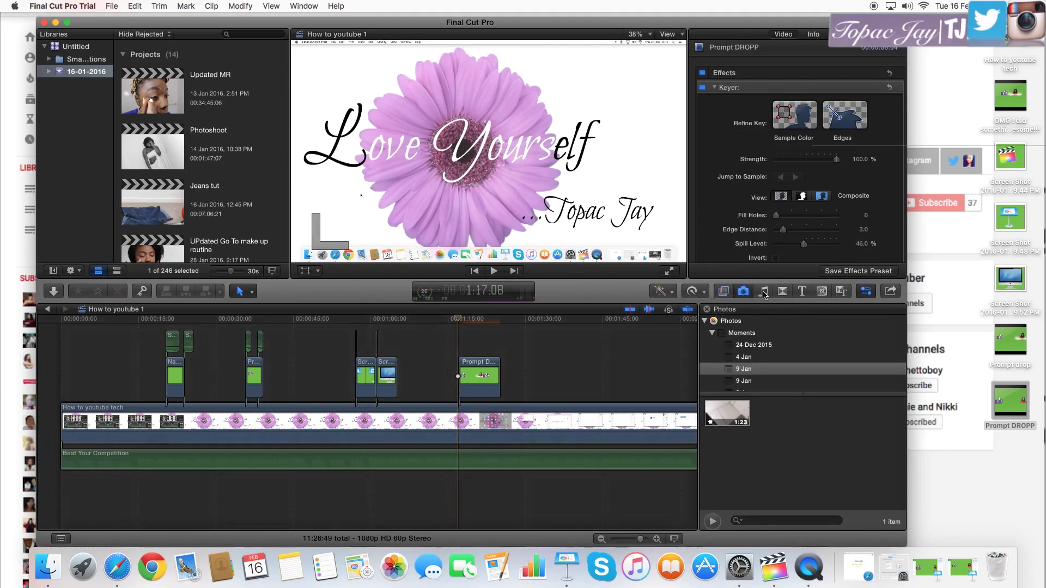
pyautogui.click(763, 291)
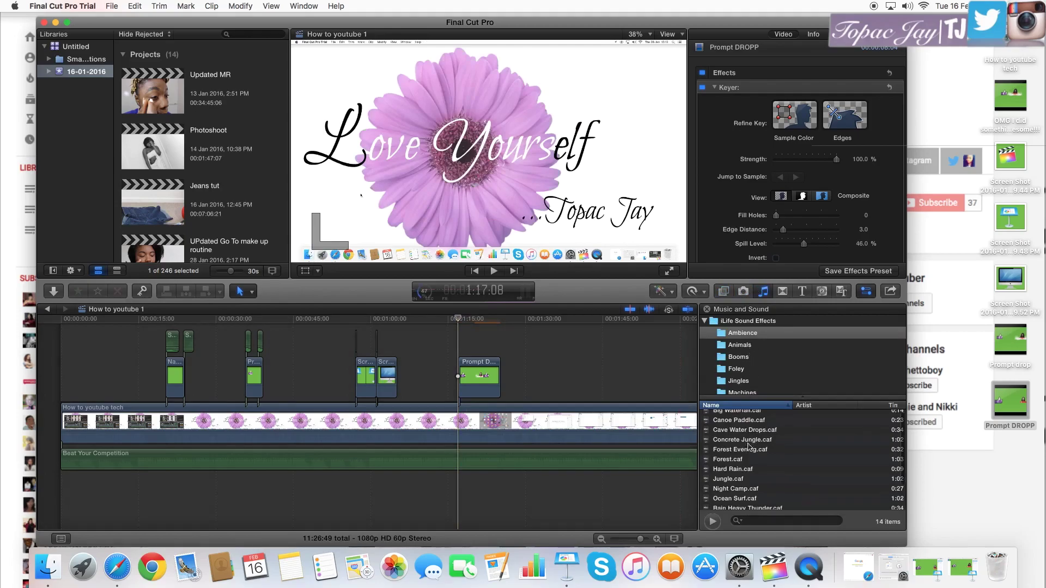
pyautogui.scroll(-1, 750, 446)
pyautogui.scroll(1, 738, 349)
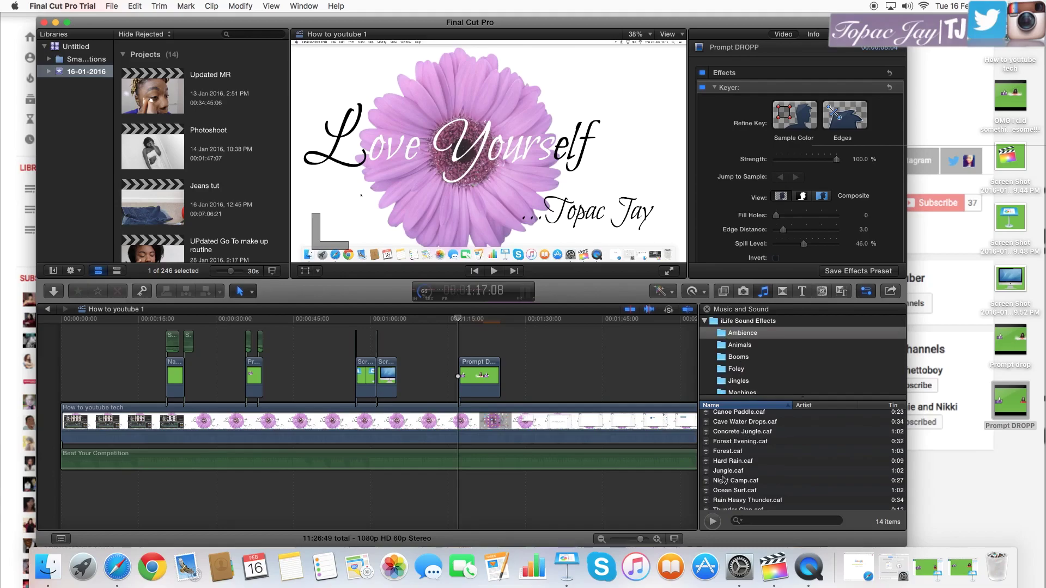
pyautogui.scroll(-1, 725, 475)
pyautogui.scroll(1, 724, 475)
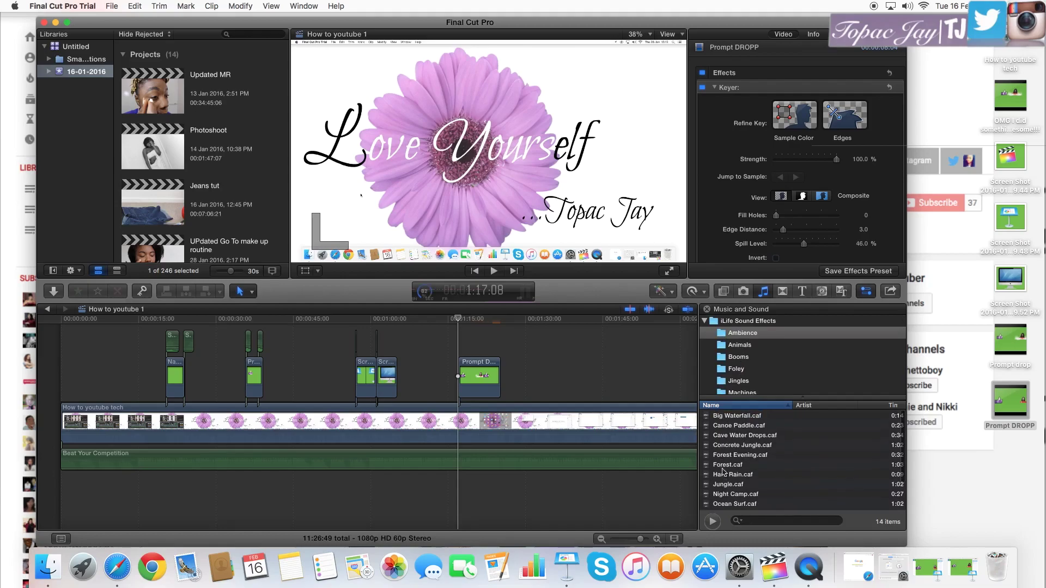
pyautogui.scroll(-4, 723, 471)
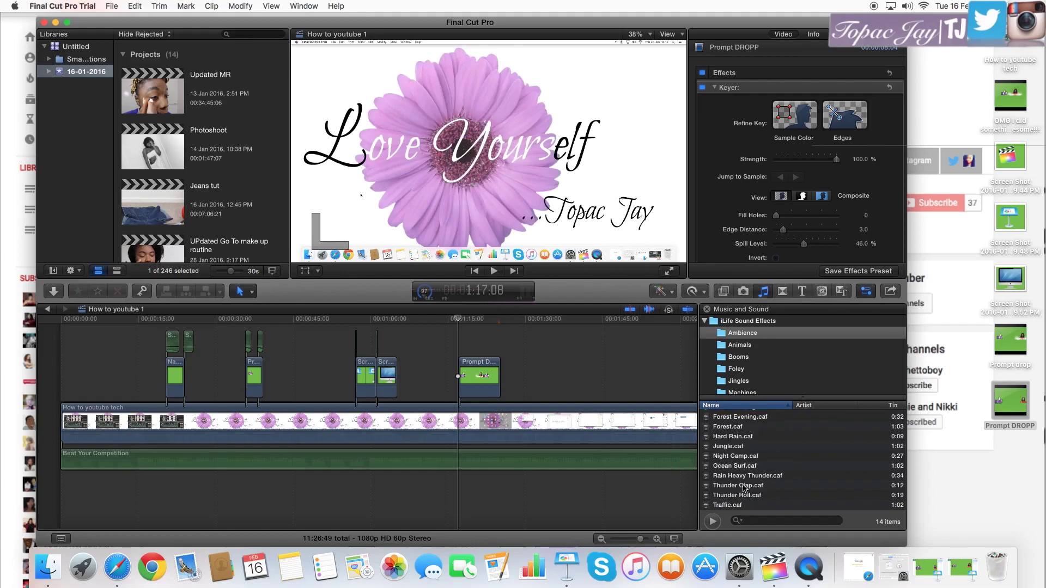
# - Audition the Thunder Clap and Thunder Roll sound effects
pyautogui.doubleClick(744, 486)
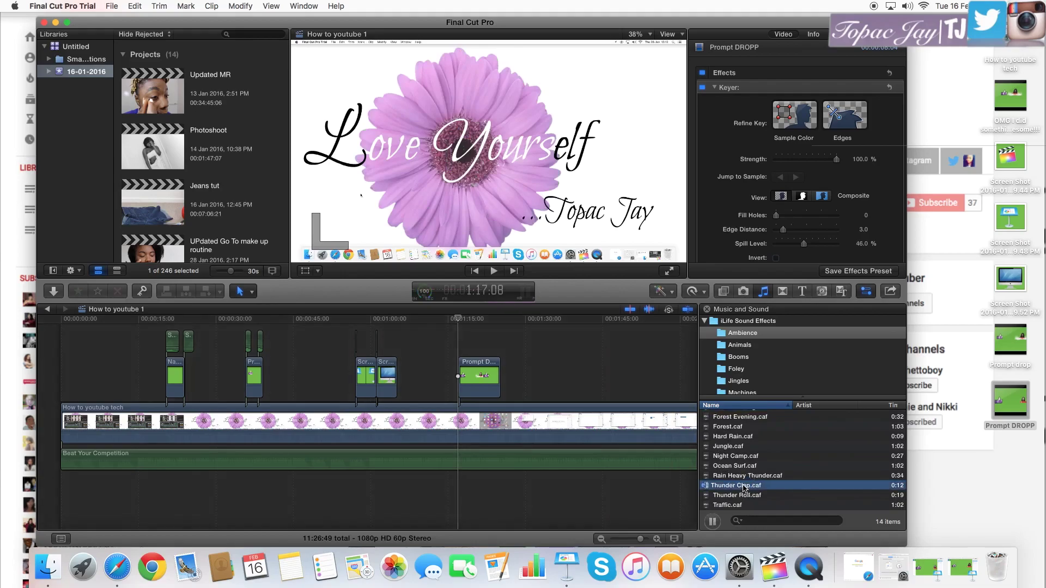
pyautogui.doubleClick(742, 495)
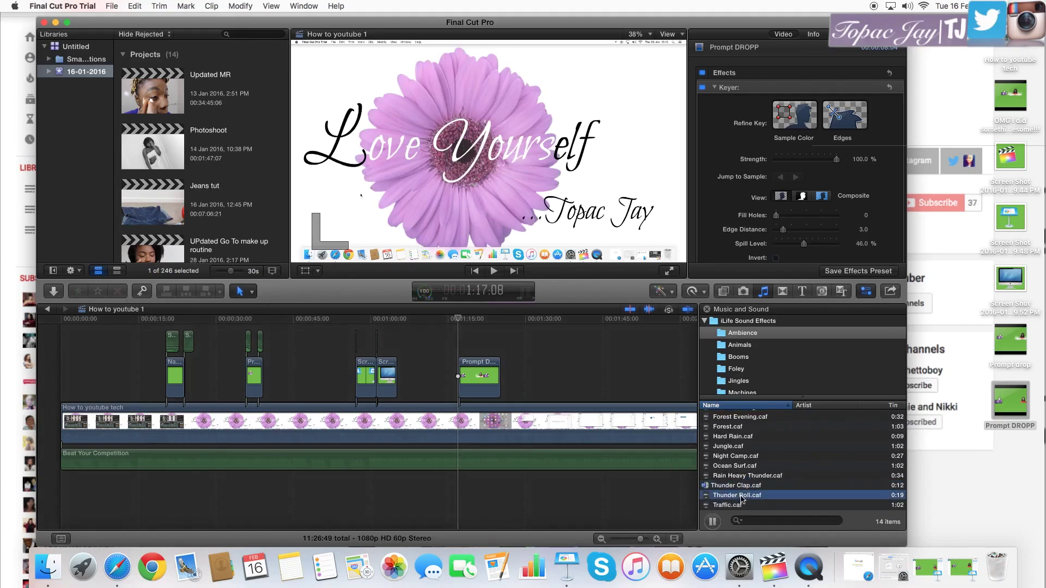
pyautogui.click(715, 521)
pyautogui.press('super+a')
pyautogui.scroll(2, 740, 493)
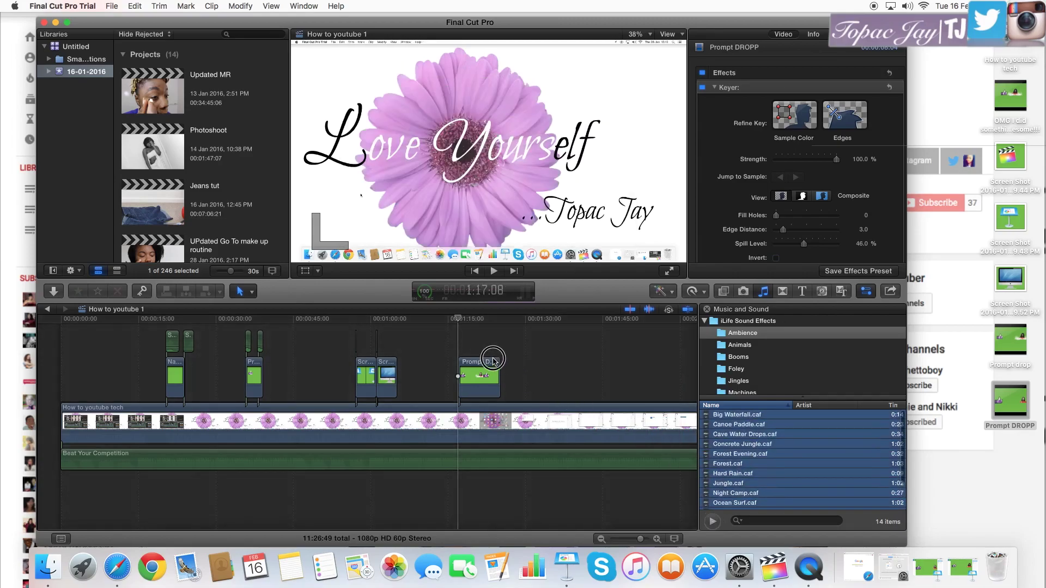
# - Place Thunder Roll.caf above the Prompt DROPP clip at its start and trim its end to match the clip
pyautogui.click(746, 493)
pyautogui.scroll(-2, 746, 493)
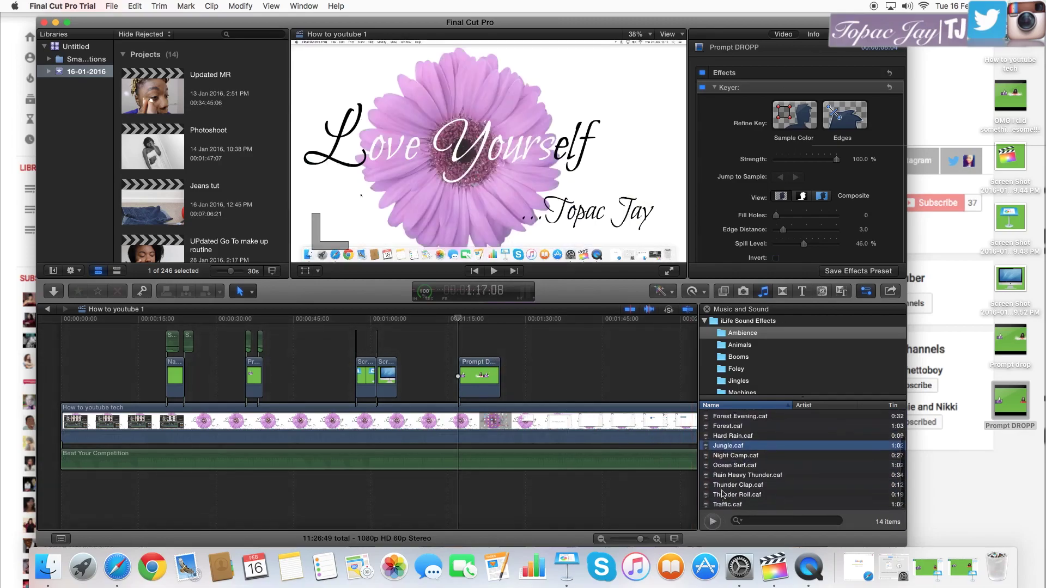
pyautogui.click(750, 495)
pyautogui.moveTo(751, 497); pyautogui.dragTo(462, 342)
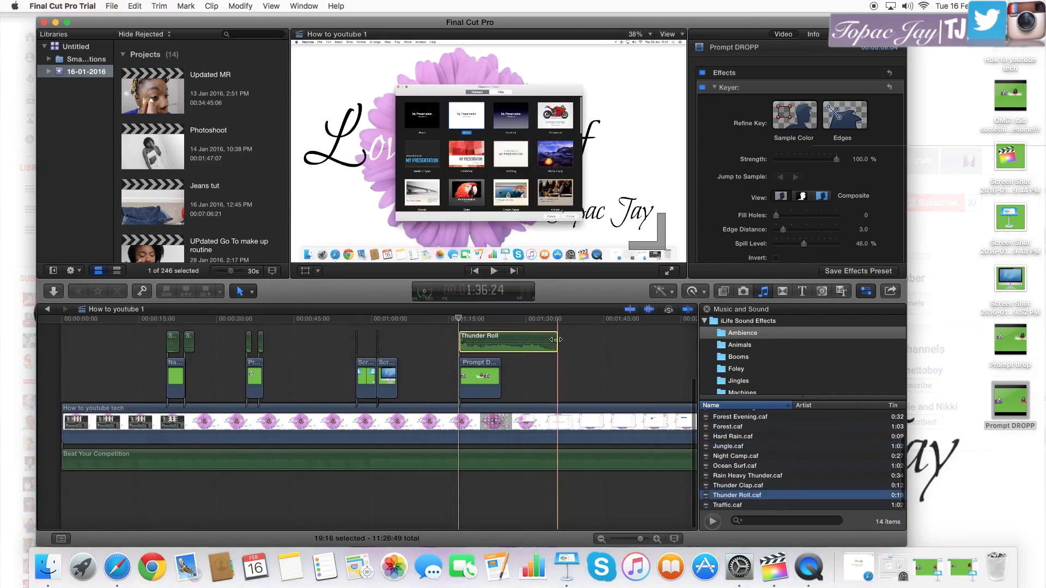
pyautogui.moveTo(555, 336); pyautogui.dragTo(500, 344)
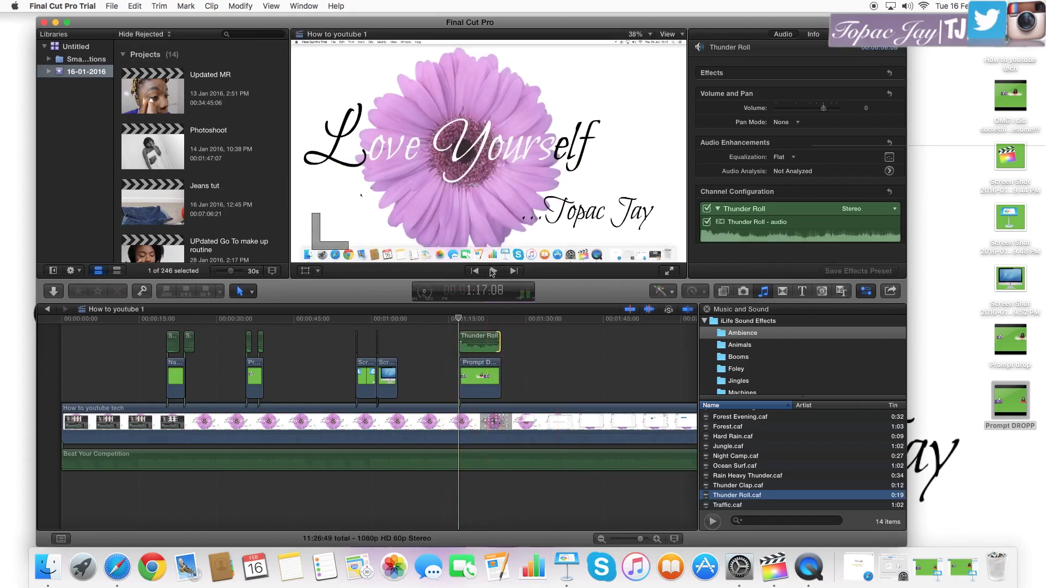
# - Play the section from 1:17:08 and split the Thunder Roll clip at 1:18:09
pyautogui.click(492, 270)
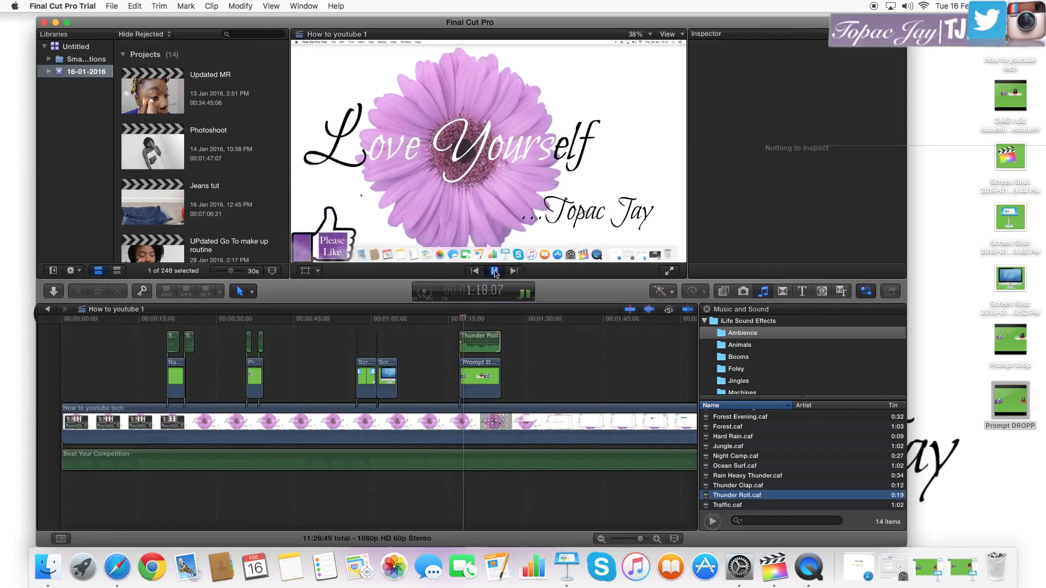
pyautogui.click(495, 271)
pyautogui.click(465, 341)
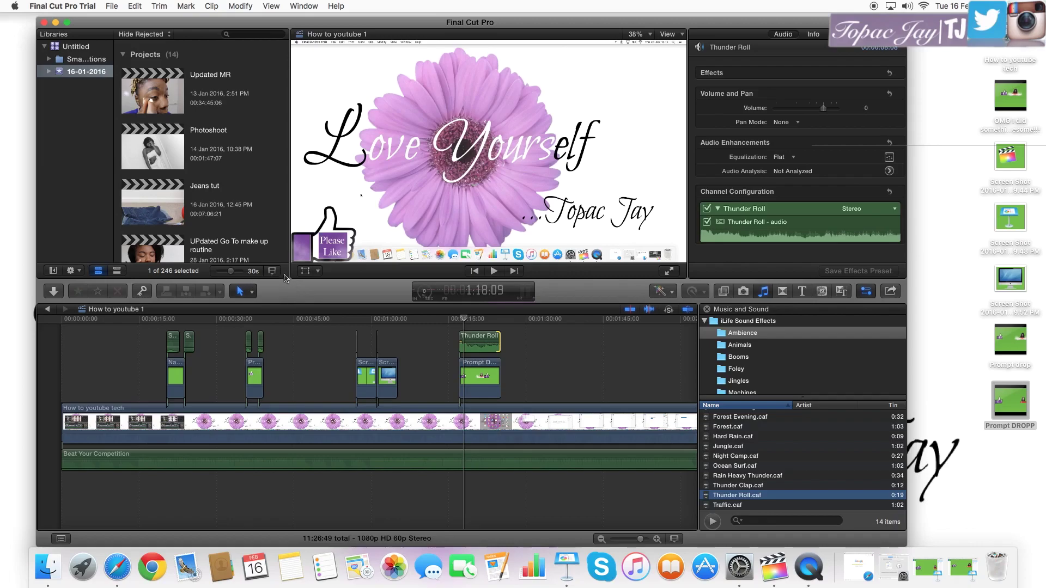
pyautogui.click(252, 292)
pyautogui.click(263, 379)
pyautogui.press('cmd+b')
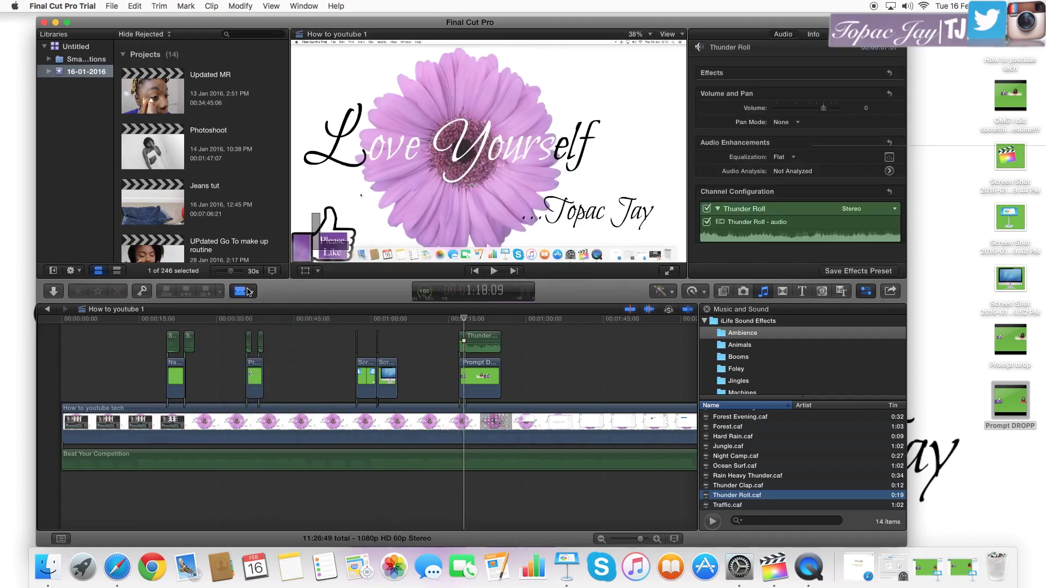
# - Delete the part of the Thunder Roll clip after the cut, leaving only its short opening
pyautogui.click(242, 291)
pyautogui.click(261, 305)
pyautogui.click(479, 342)
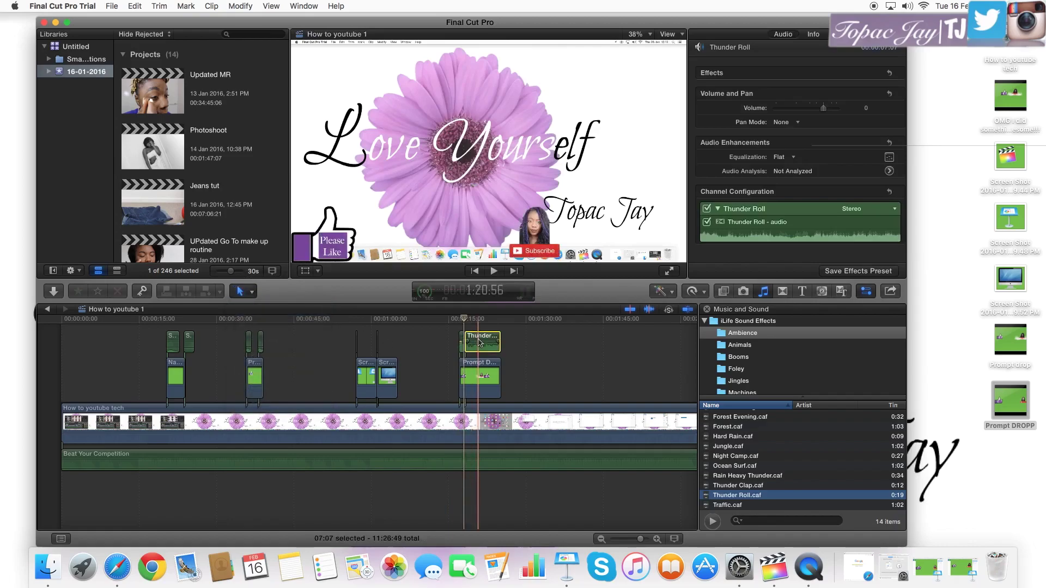
pyautogui.press('Delete')
# - Copy the short Thunder Roll clip and paste it at 1:19:40
pyautogui.click(461, 341)
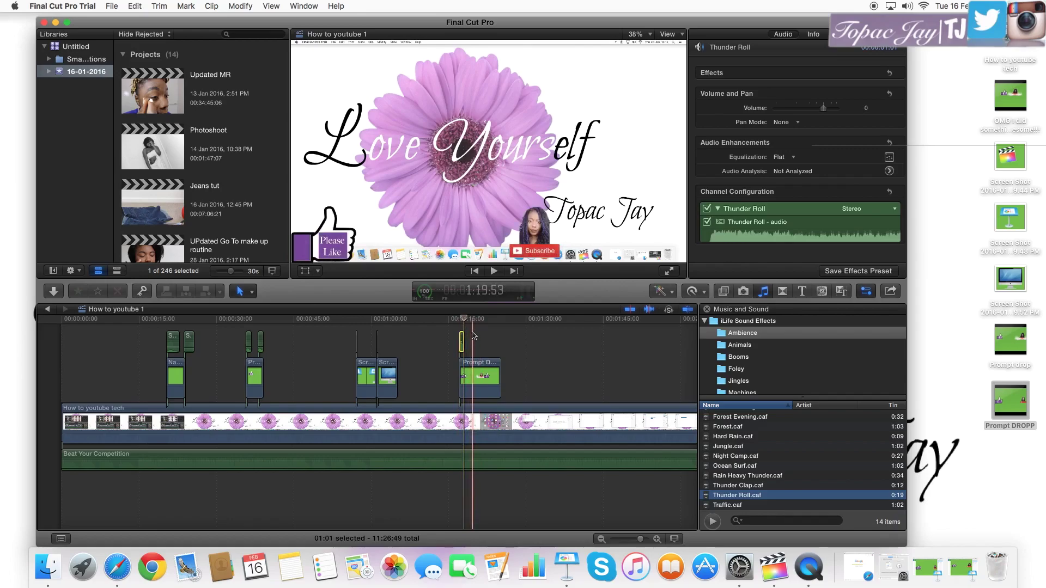
pyautogui.click(473, 338)
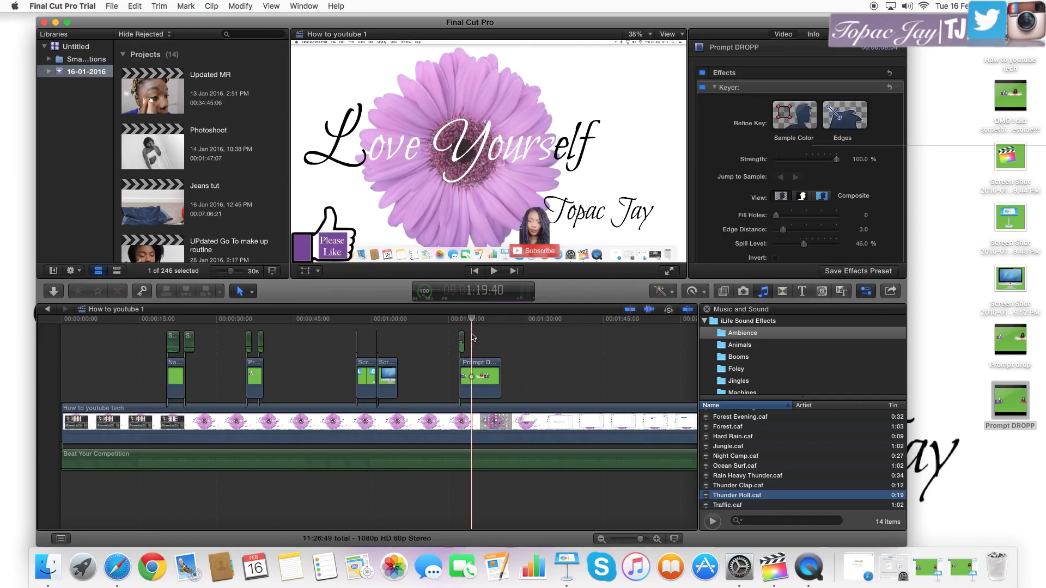
pyautogui.press('space')
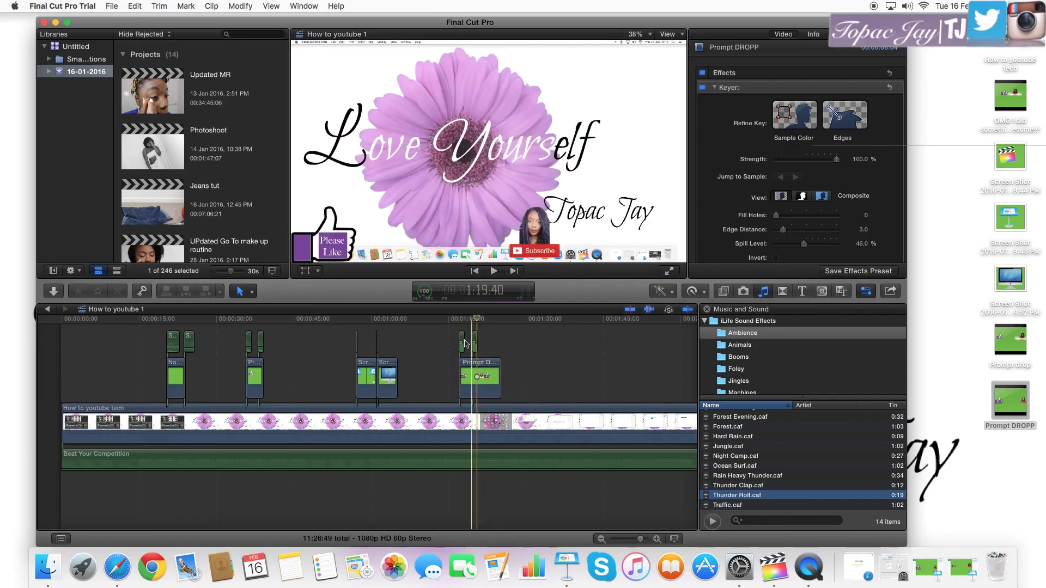
# - Play back the prompt section and shift the second Thunder Roll clip slightly earlier
pyautogui.click(451, 342)
pyautogui.click(494, 272)
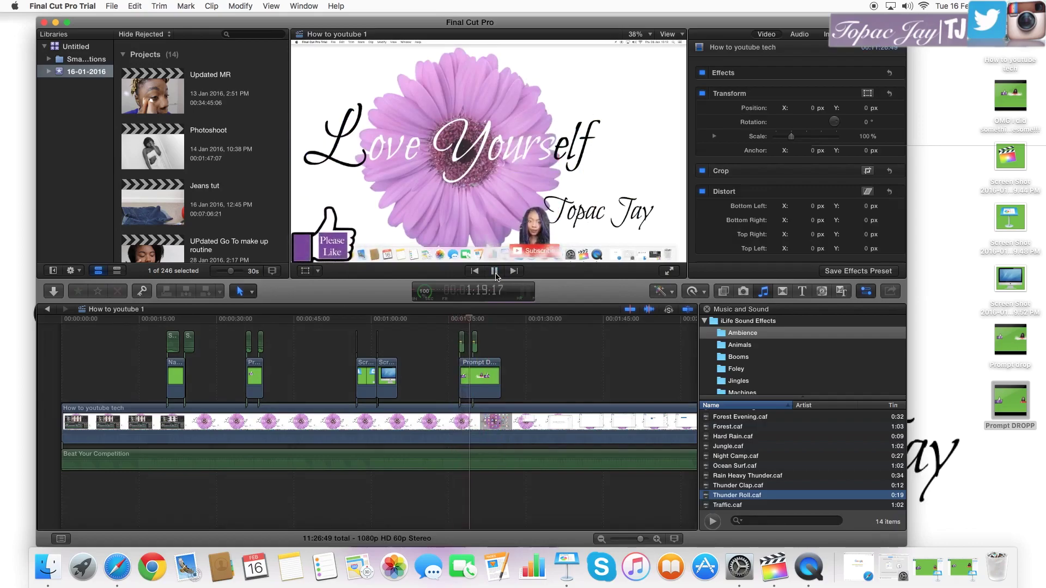
pyautogui.click(494, 271)
pyautogui.click(474, 341)
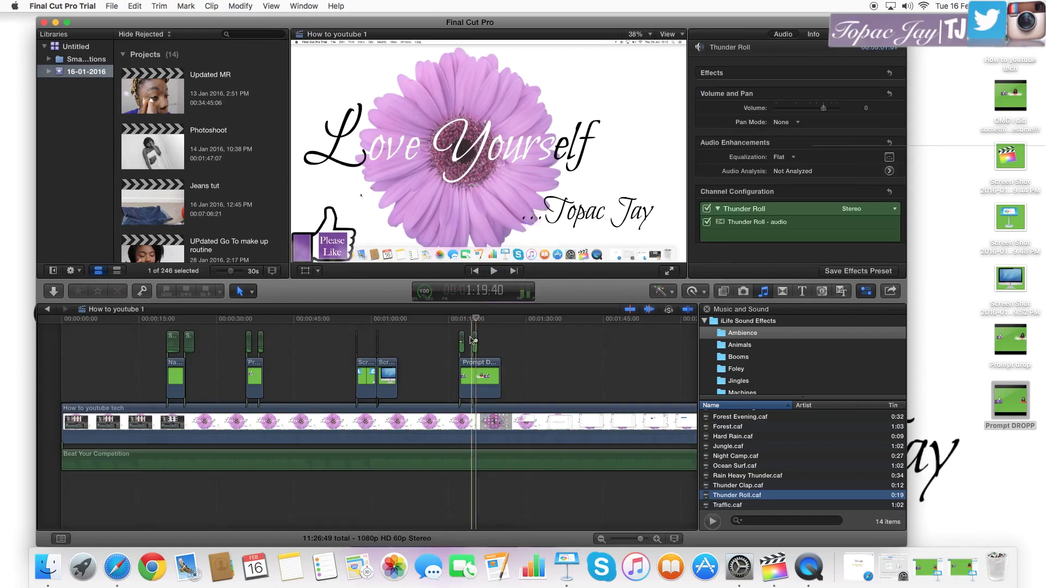
pyautogui.moveTo(475, 340); pyautogui.dragTo(472, 338)
# - Try moving the second Thunder Roll clip earlier, directly after the first one, and play the section to check the timing
pyautogui.click(464, 329)
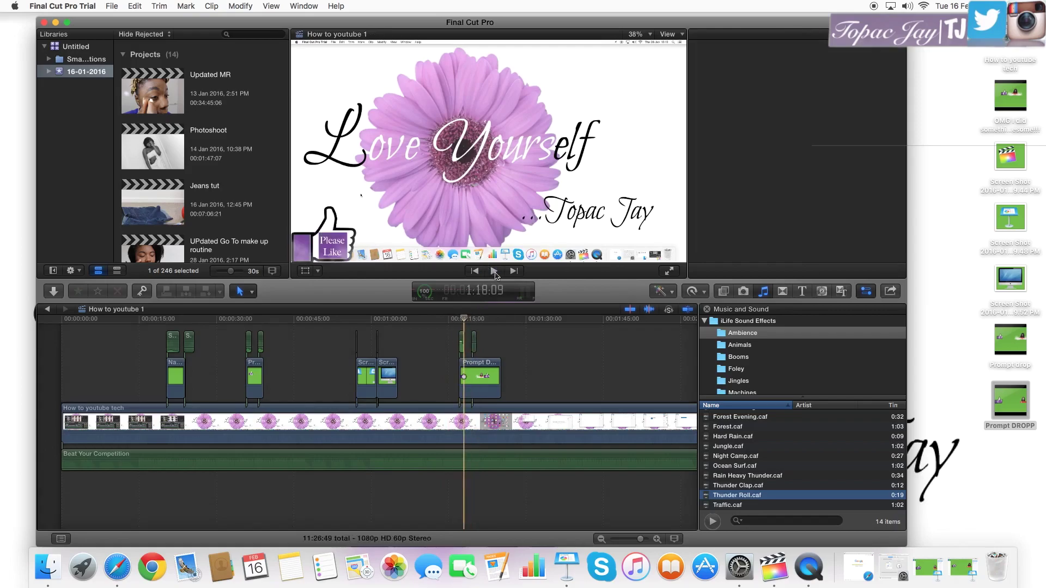
pyautogui.click(495, 272)
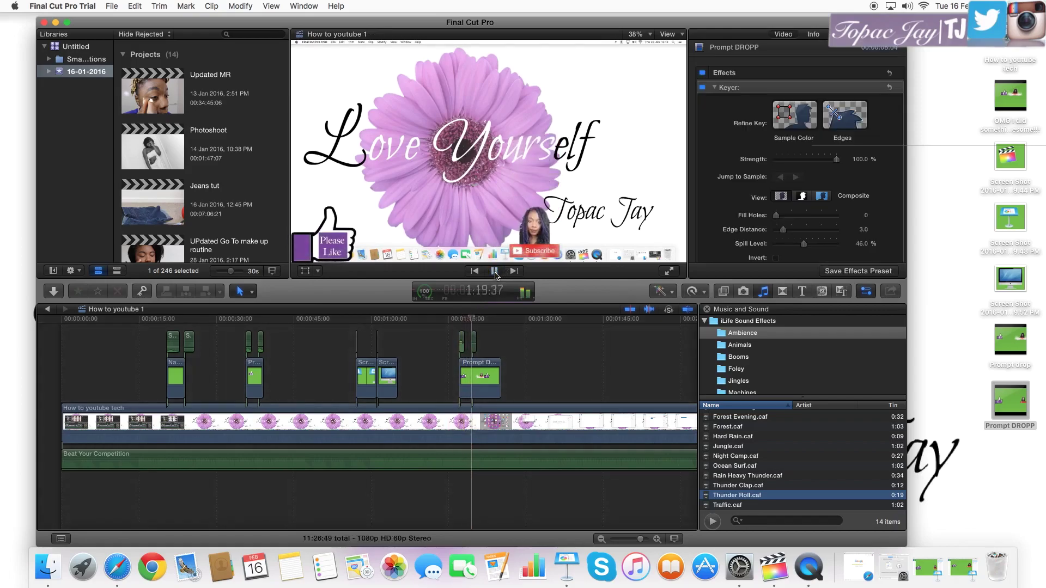
pyautogui.click(495, 271)
pyautogui.click(472, 338)
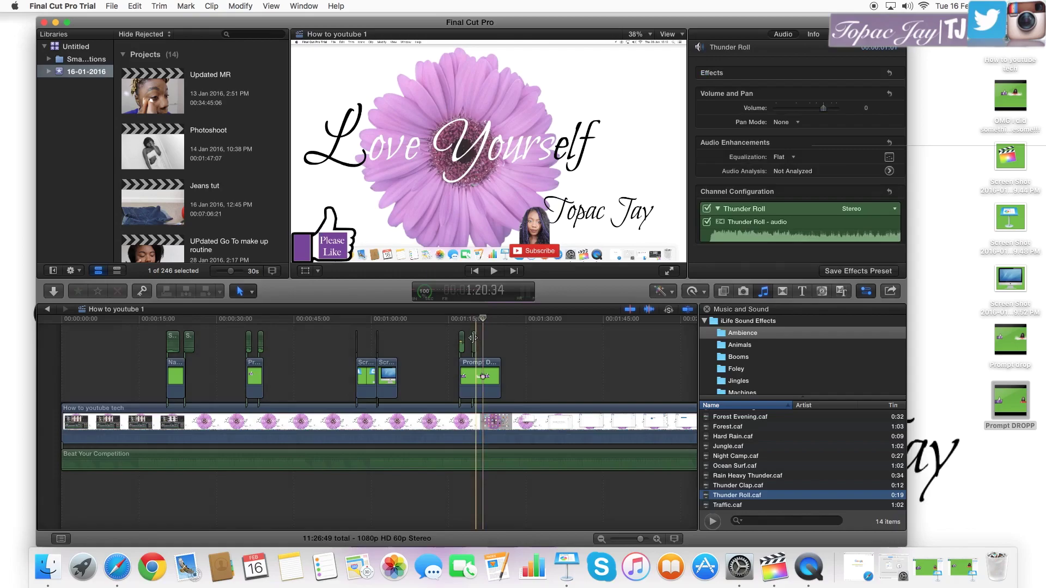
pyautogui.moveTo(473, 338); pyautogui.dragTo(473, 342)
pyautogui.click(495, 271)
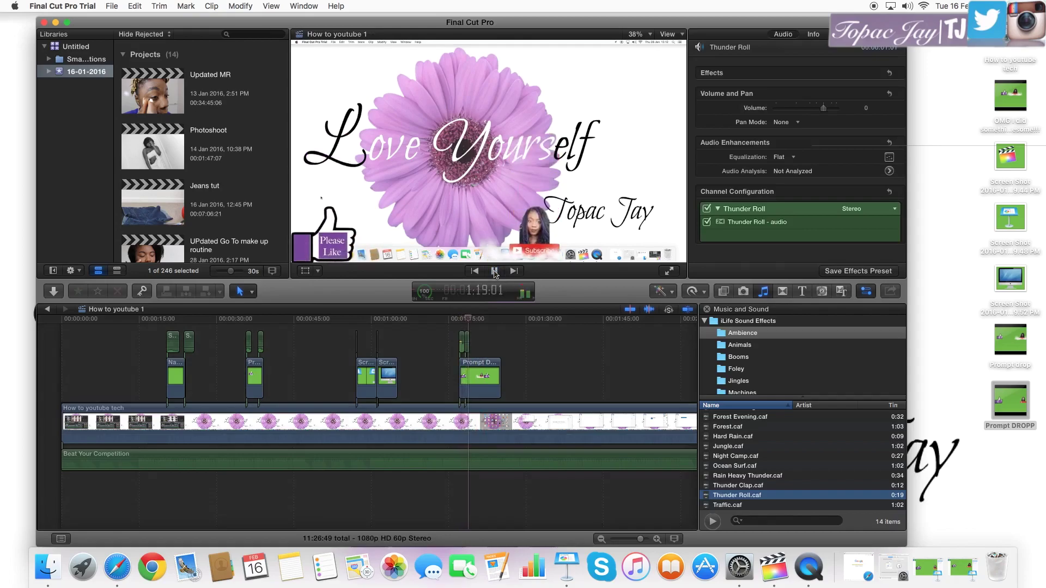
pyautogui.click(496, 271)
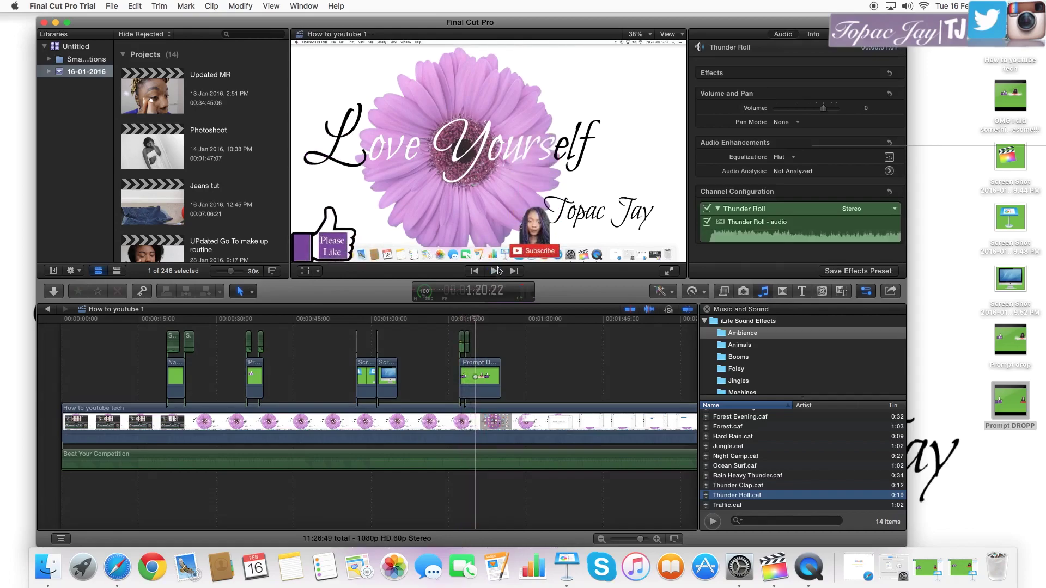
# - Move the second Thunder Roll clip later, away from the first, and play from 1:18:09 to check its timing
pyautogui.click(472, 345)
pyautogui.click(466, 341)
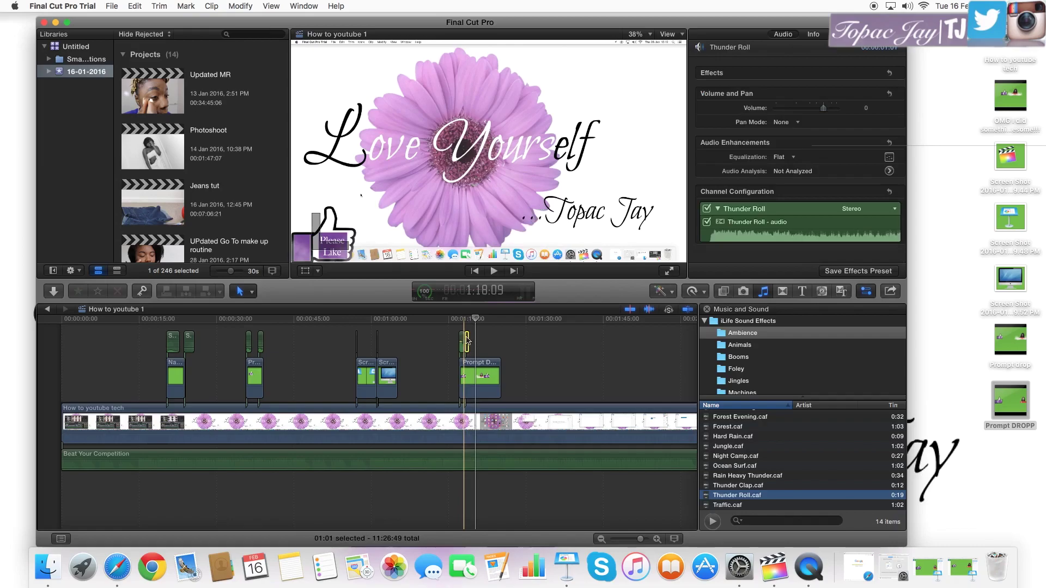
pyautogui.moveTo(467, 341); pyautogui.dragTo(470, 338)
pyautogui.click(464, 376)
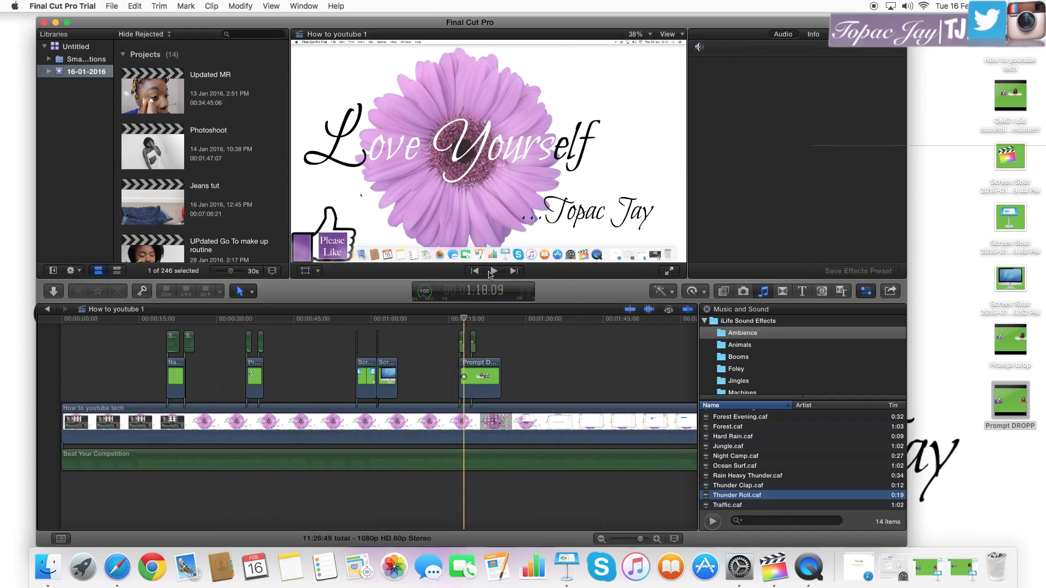
pyautogui.click(494, 271)
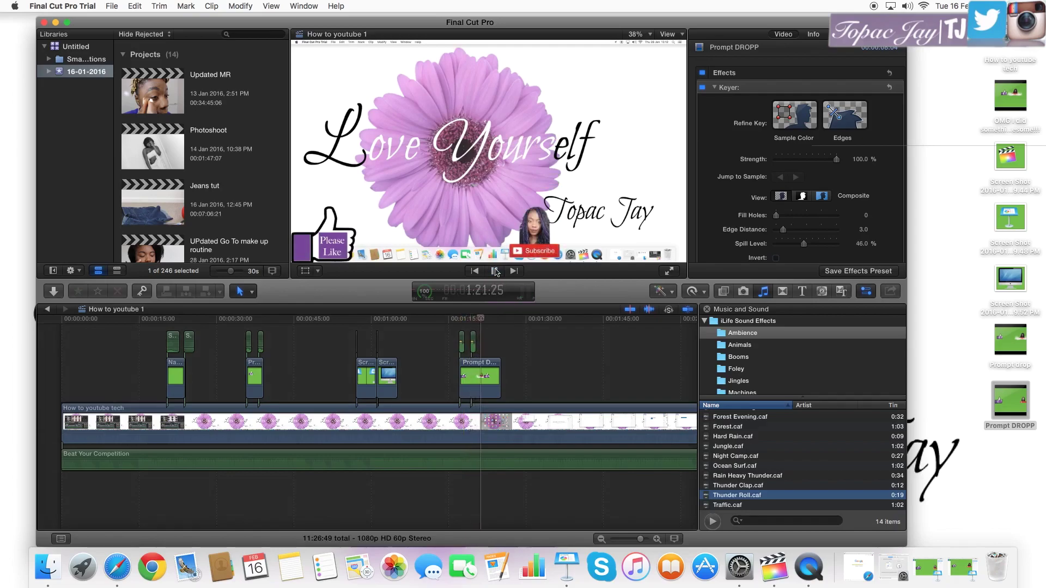
pyautogui.click(494, 270)
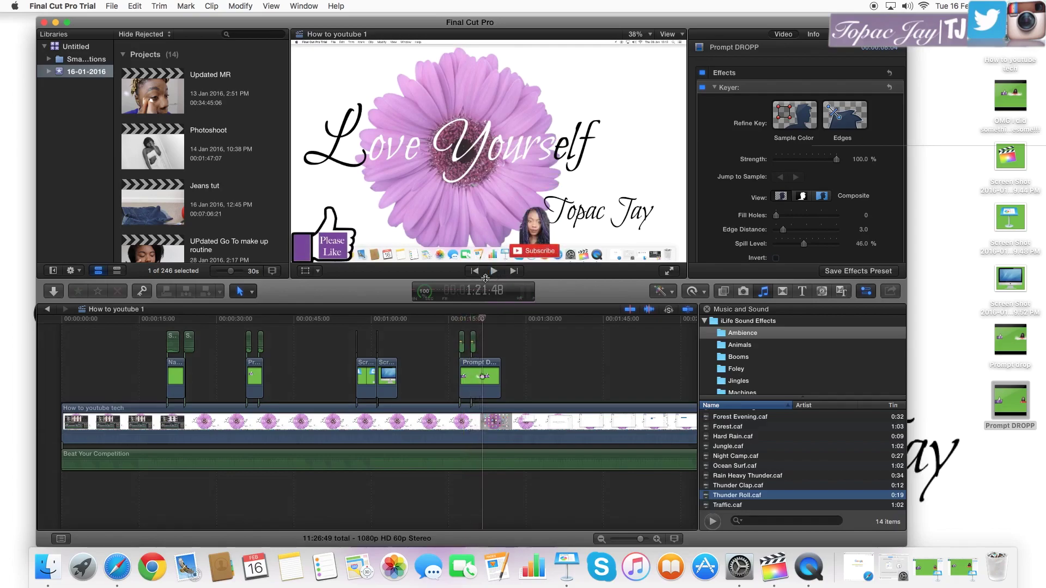
# - Set the playhead at 1:15:20, before the prompt, and enlarge the editor window to fill the display
pyautogui.click(449, 341)
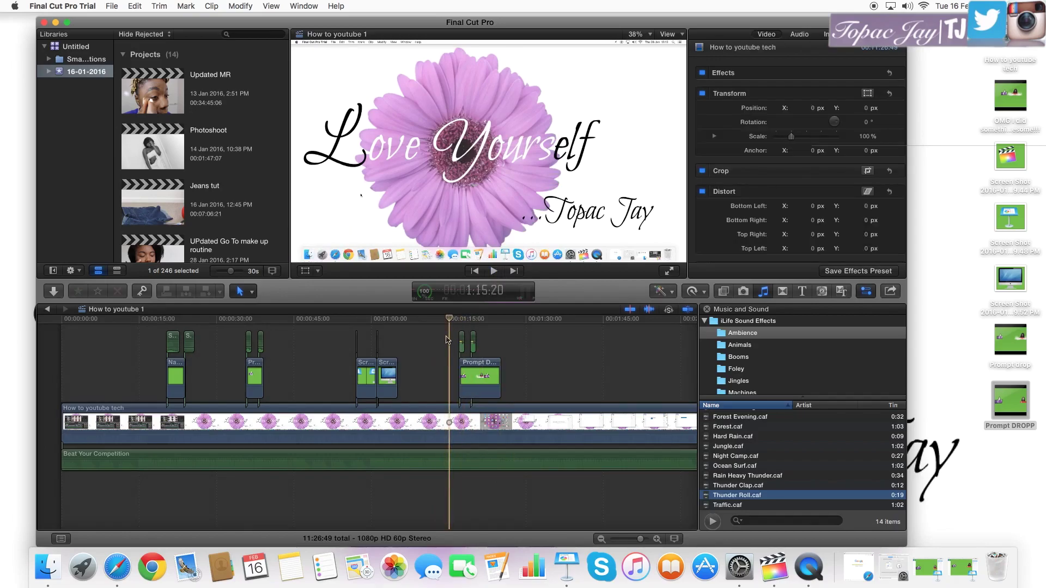
pyautogui.click(68, 23)
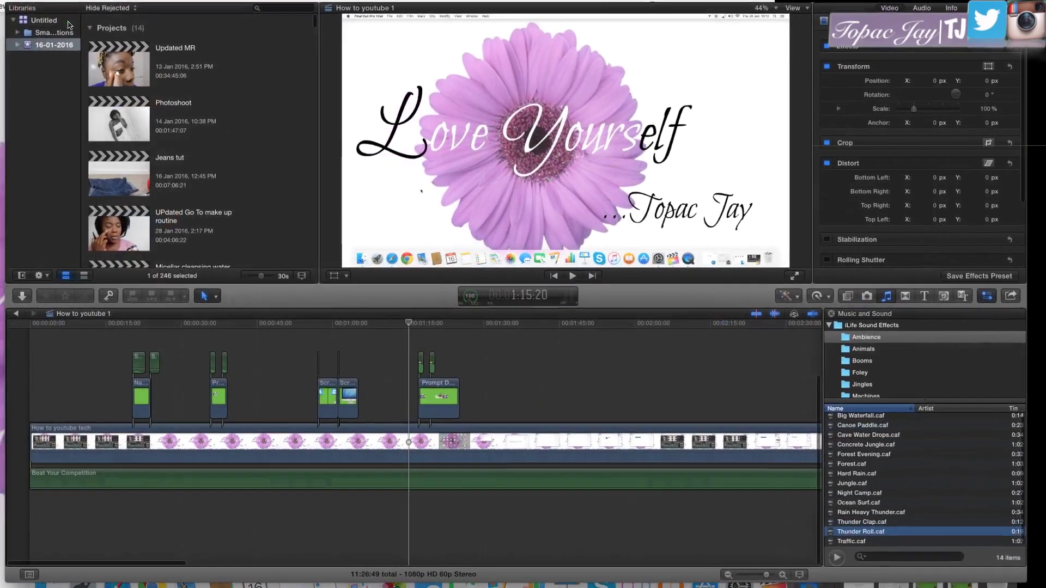